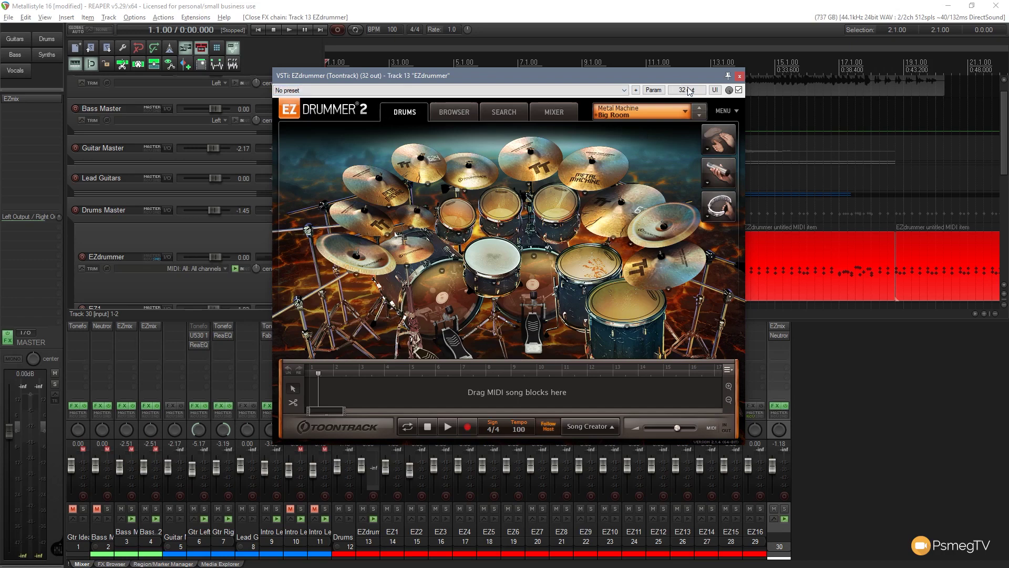
Open the Sound Engine tab of EZdrummer 2's Settings from the main menu
{"action": "left_click", "coordinate": [734, 111]}
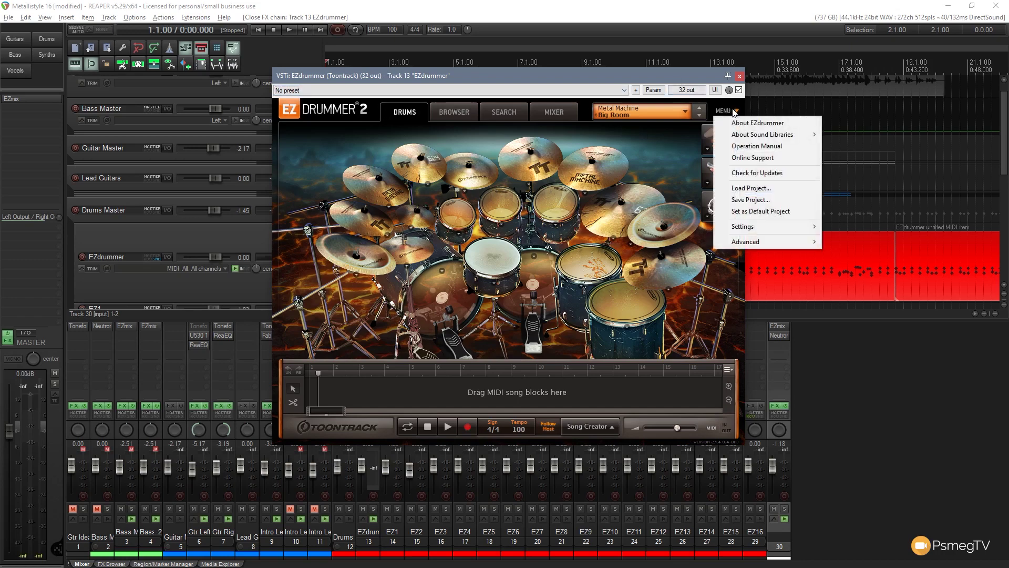
{"action": "mouse_move", "coordinate": [736, 227]}
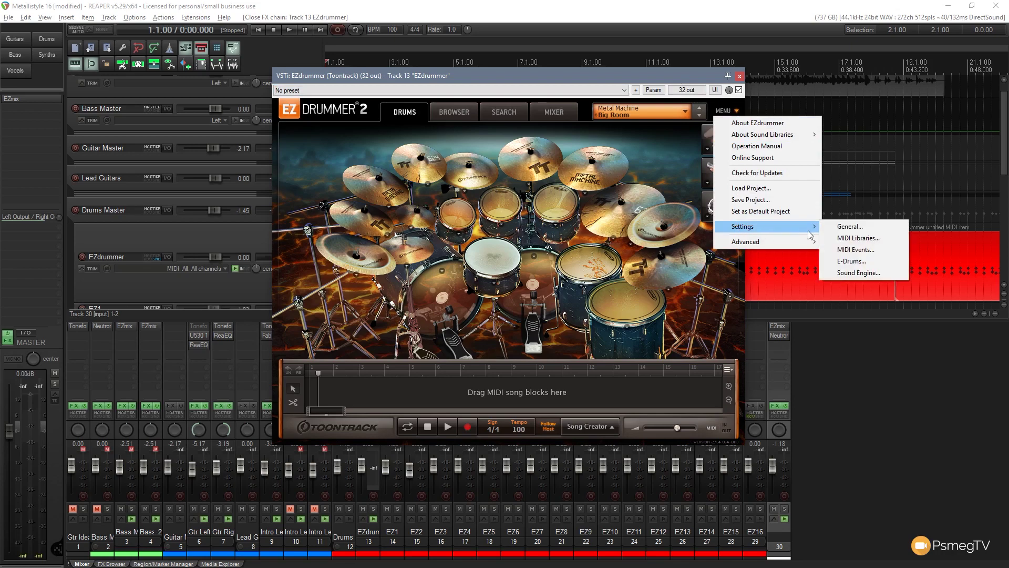
{"action": "left_click", "coordinate": [844, 273]}
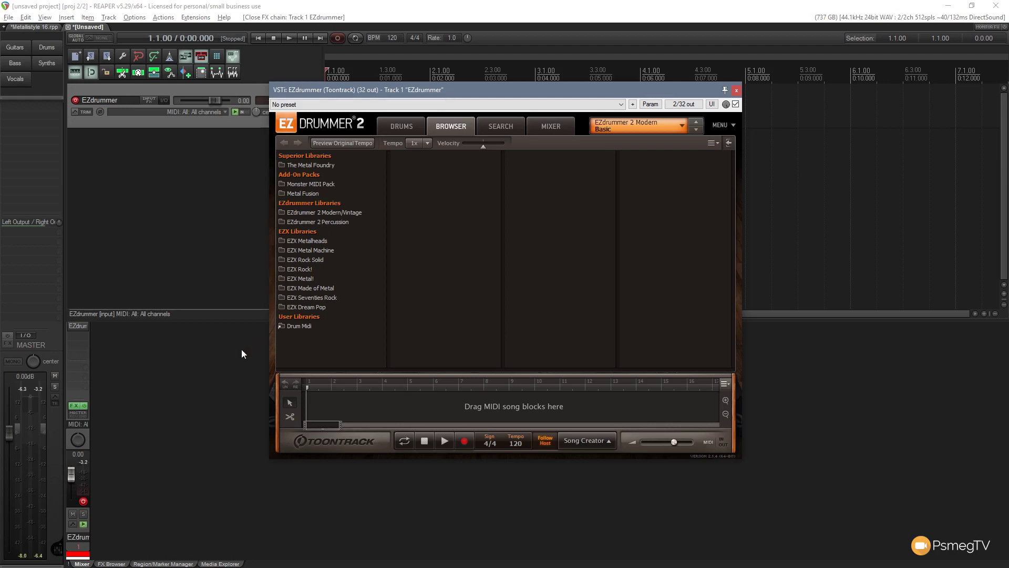
Add EZX Metalheads Lethargica 98 BPM Full Song Variation 01 to the song track
{"action": "left_click", "coordinate": [279, 240]}
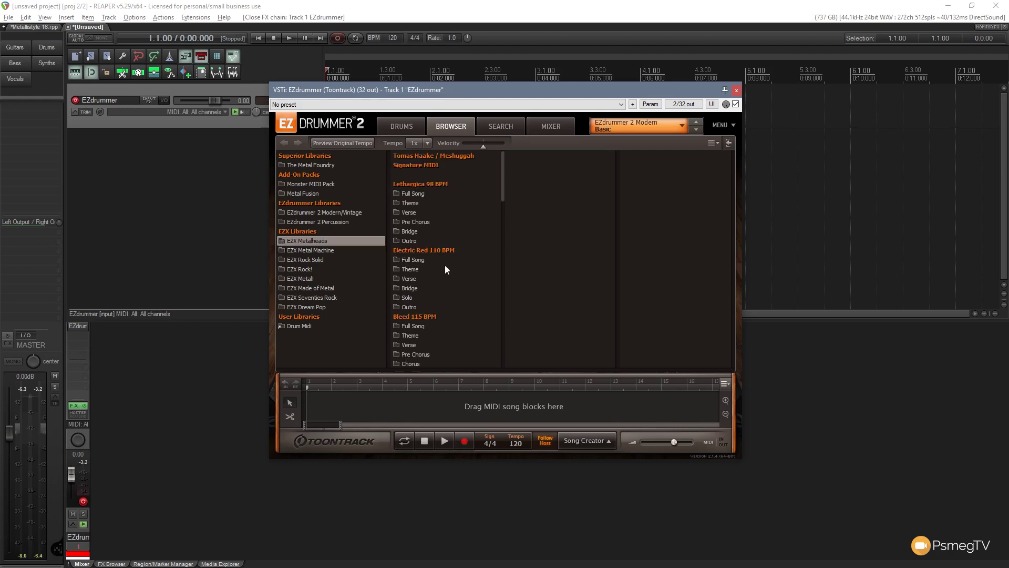
{"action": "left_click", "coordinate": [399, 194]}
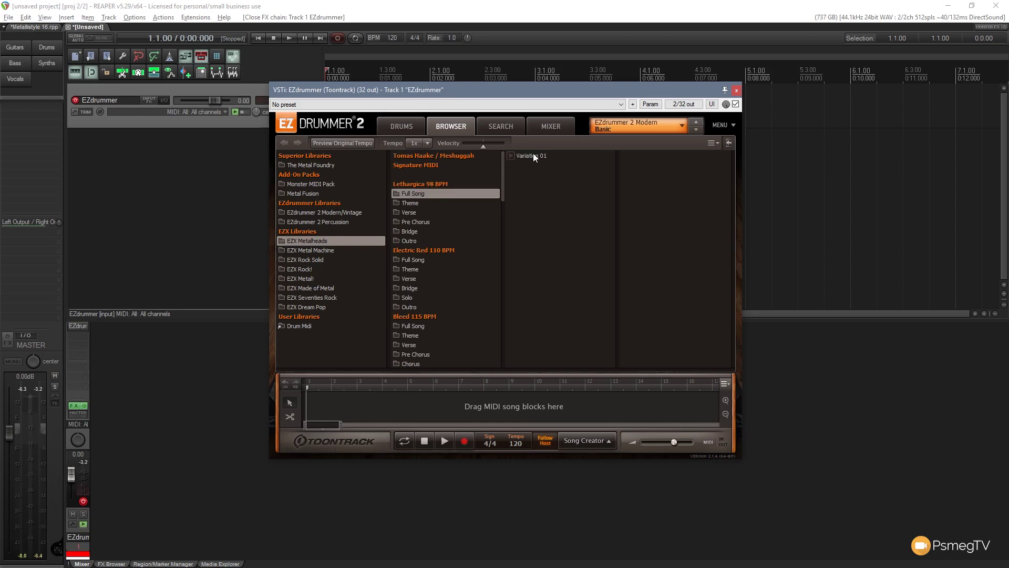
{"action": "left_click_drag", "start_coordinate": [533, 155], "coordinate": [305, 398]}
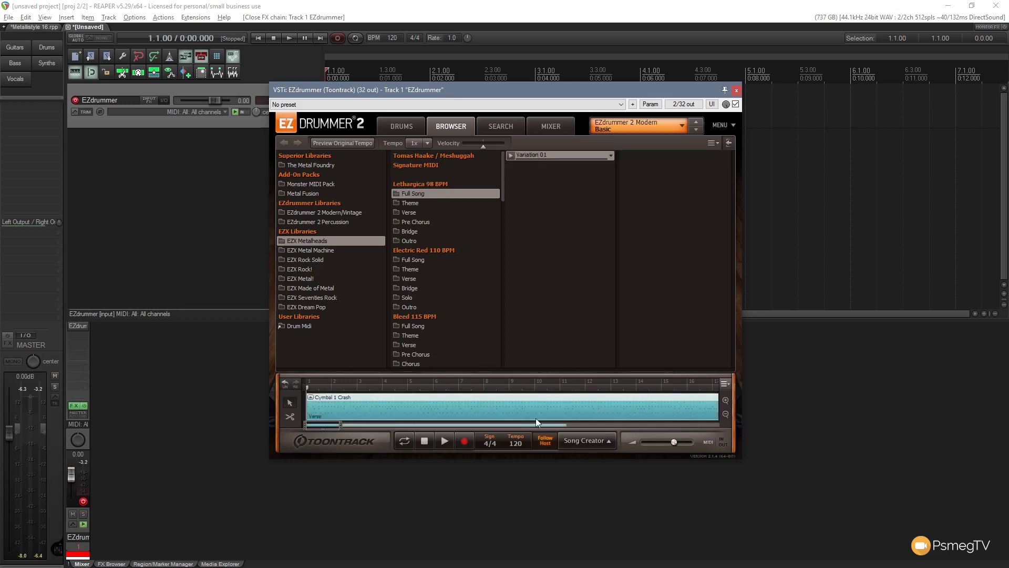
{"action": "left_click", "coordinate": [725, 415]}
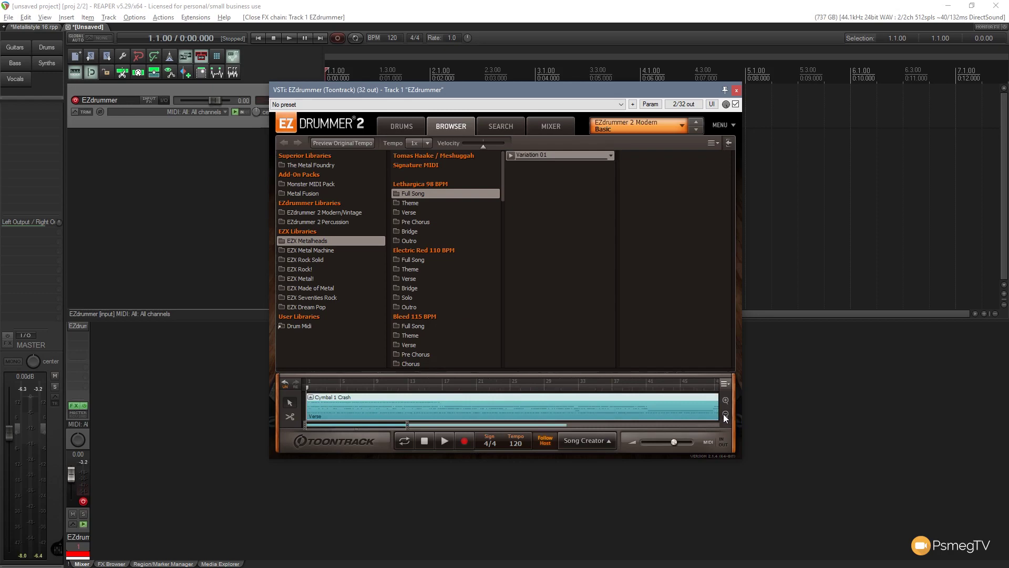
{"action": "left_click", "coordinate": [724, 415]}
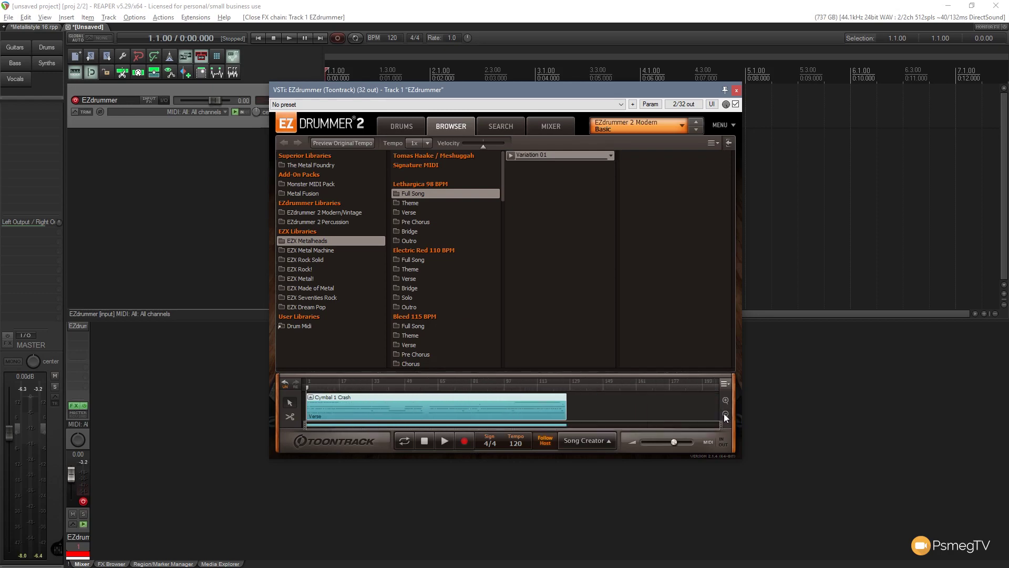
Append Lethargica Verse Variation 02, then Outro Variation 02 at the song's end
{"action": "left_click", "coordinate": [413, 212]}
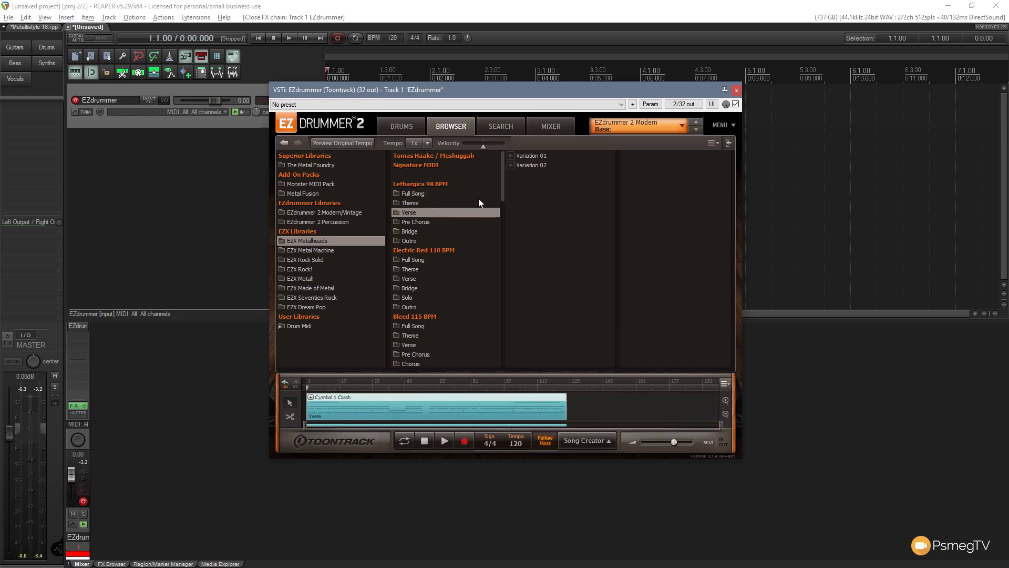
{"action": "left_click_drag", "start_coordinate": [533, 165], "coordinate": [566, 401]}
{"action": "left_click", "coordinate": [405, 240]}
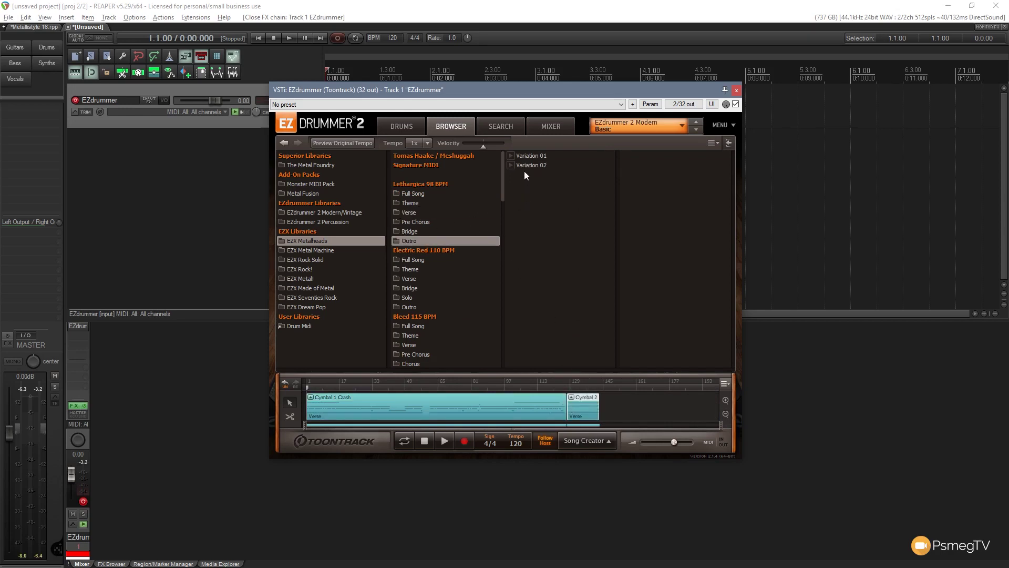
{"action": "left_click_drag", "start_coordinate": [525, 165], "coordinate": [628, 355]}
{"action": "left_click_drag", "start_coordinate": [608, 405], "coordinate": [607, 404]}
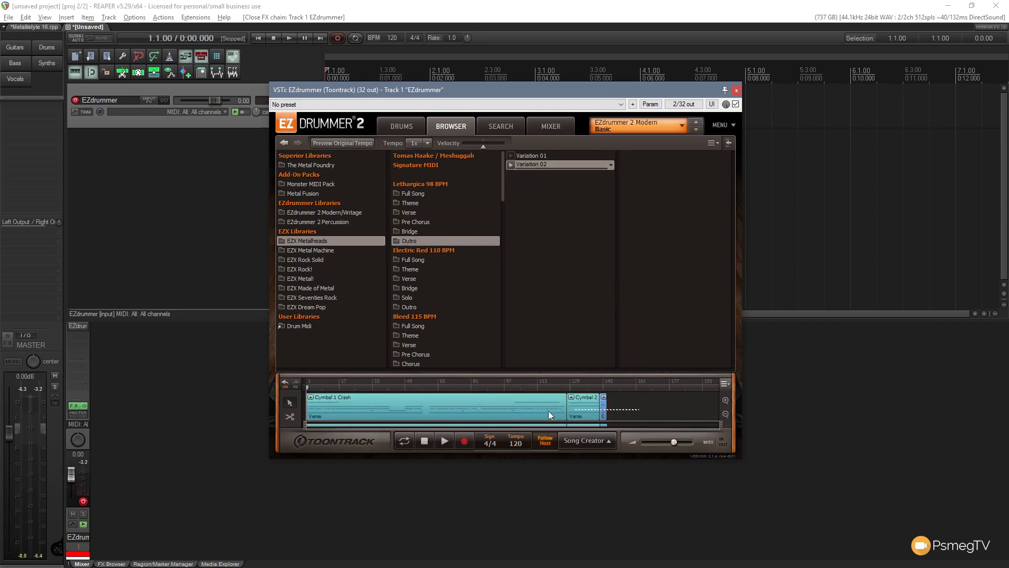
{"action": "left_click_drag", "start_coordinate": [499, 91], "coordinate": [555, 212]}
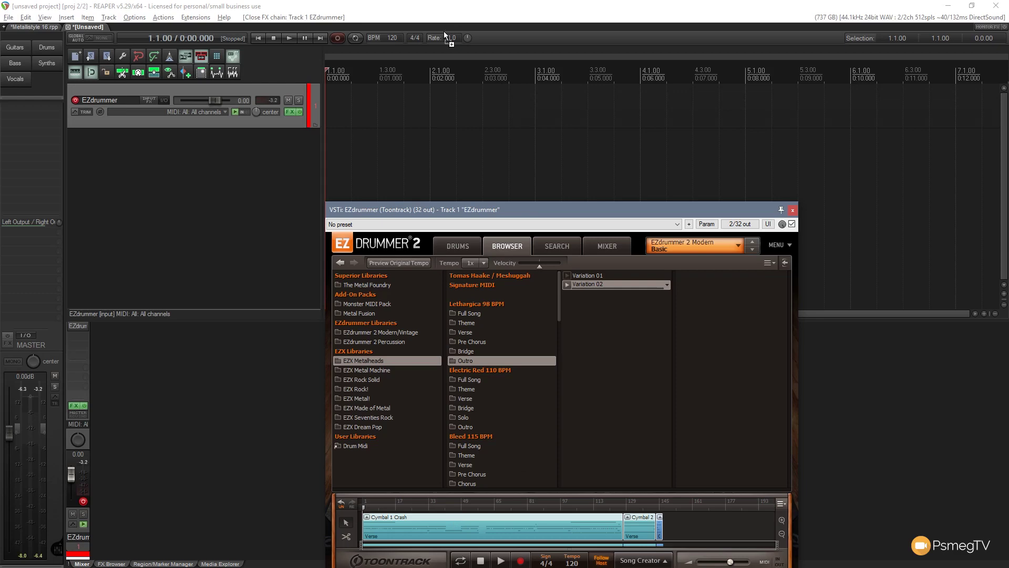
Drop the EZdrummer song onto track 1 as EZdrummer2Drag0.mid and audition it
{"action": "left_click_drag", "start_coordinate": [443, 30], "coordinate": [329, 111]}
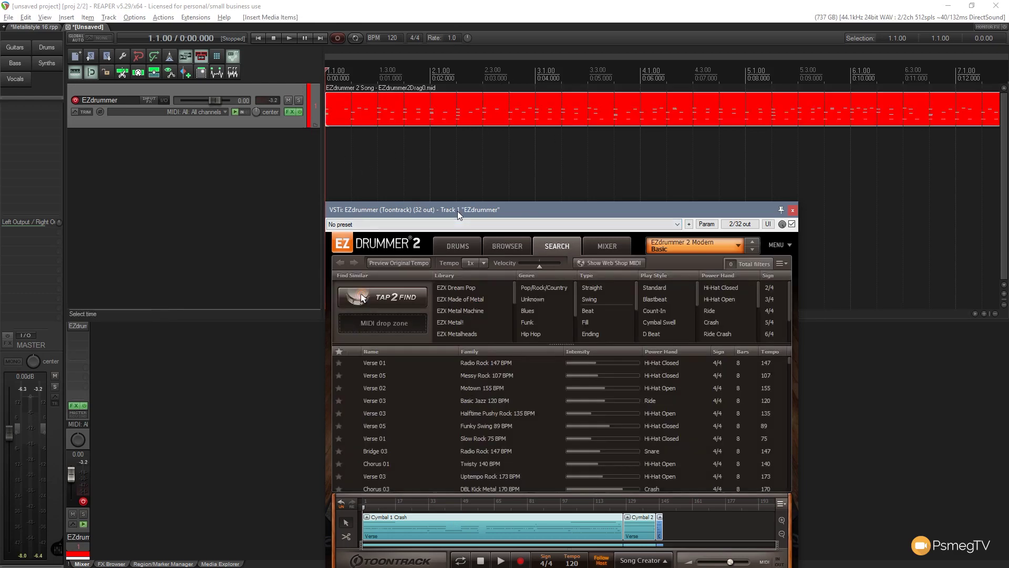
{"action": "left_click_drag", "start_coordinate": [457, 210], "coordinate": [467, 165]}
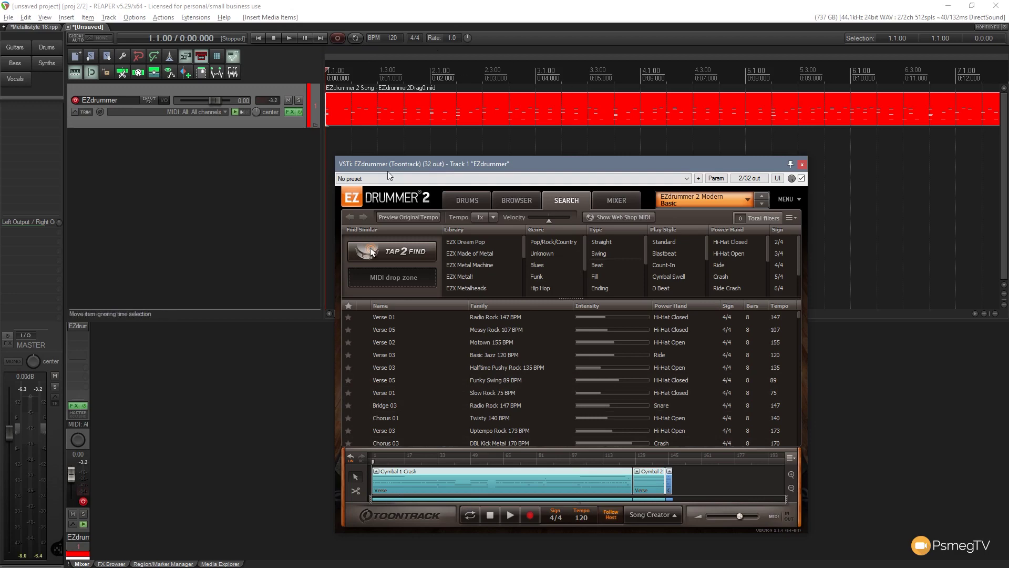
{"action": "left_click", "coordinate": [418, 120]}
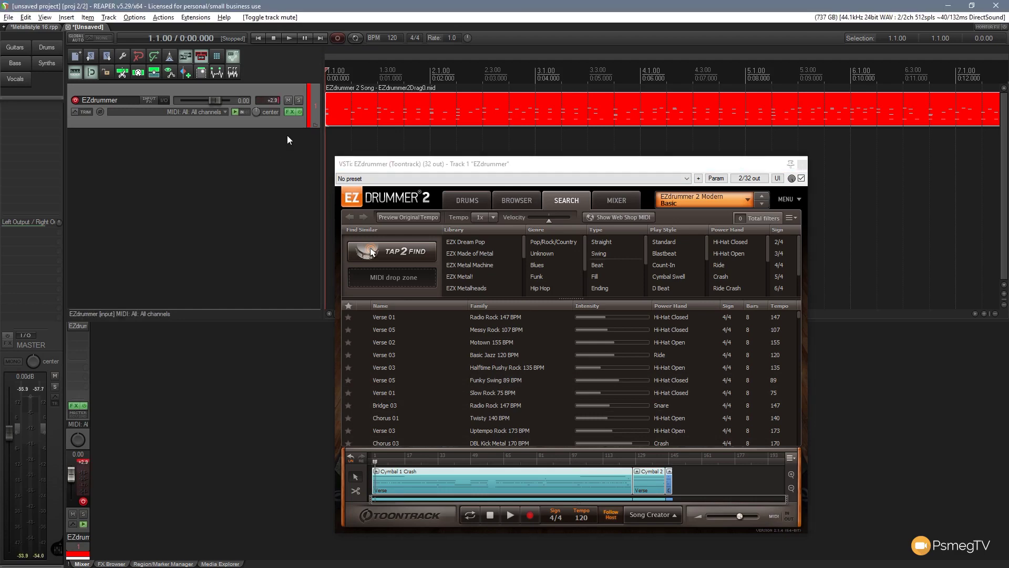
{"action": "left_click", "coordinate": [290, 40]}
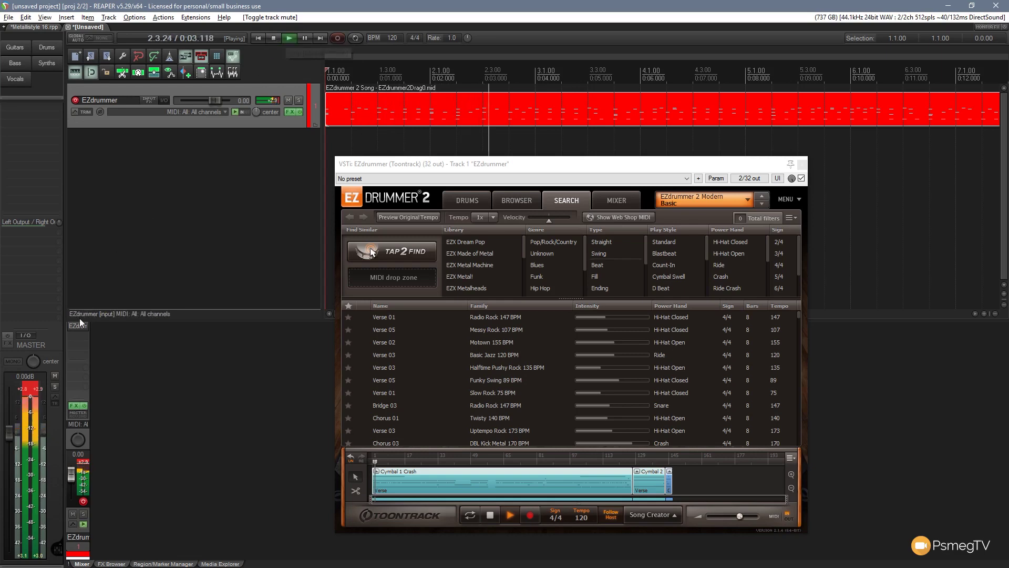
{"action": "left_click", "coordinate": [276, 38]}
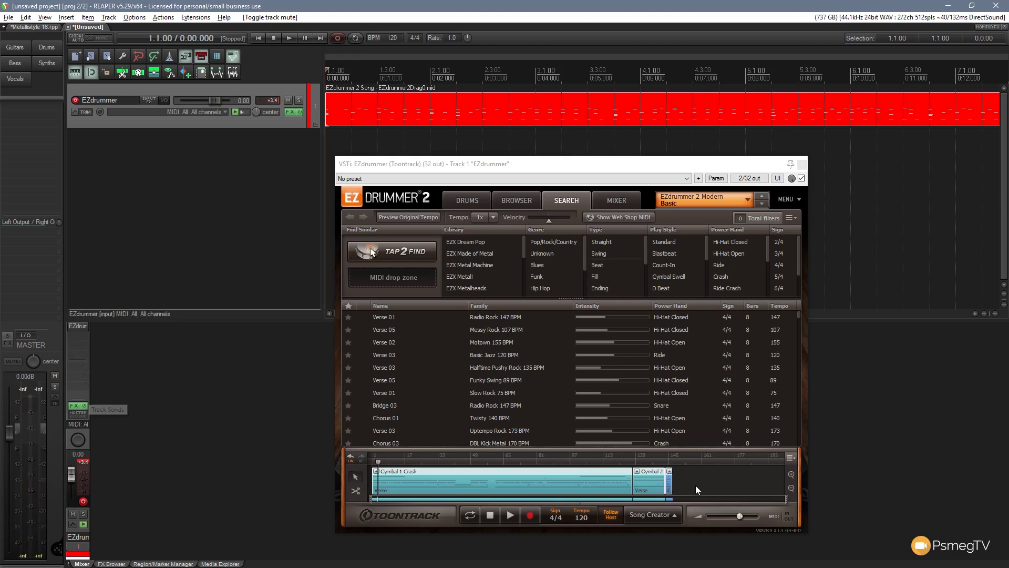
Select both parts on EZdrummer's song track and set them to Mute
{"action": "left_click_drag", "start_coordinate": [695, 484], "coordinate": [377, 470]}
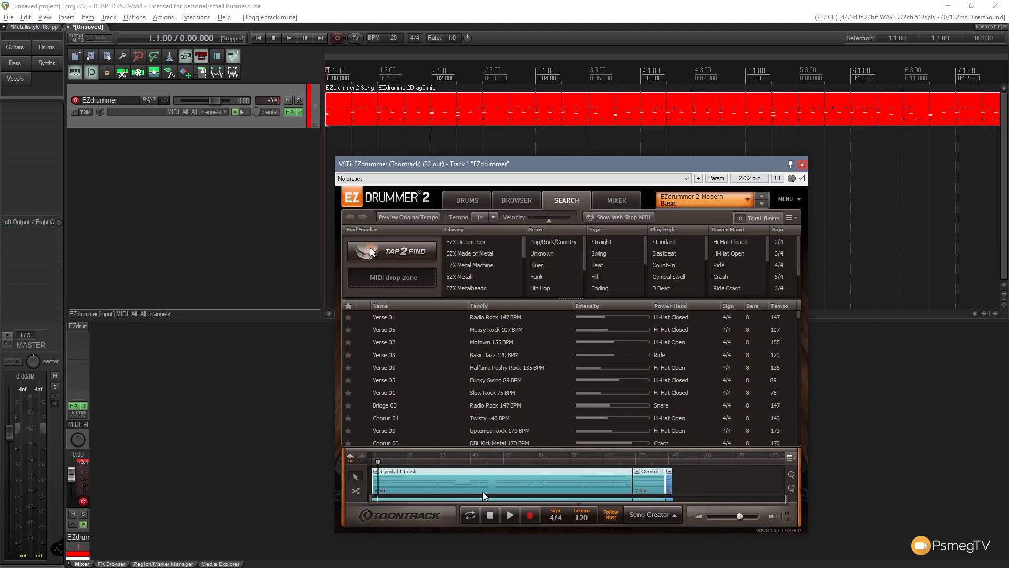
{"action": "right_click", "coordinate": [465, 481]}
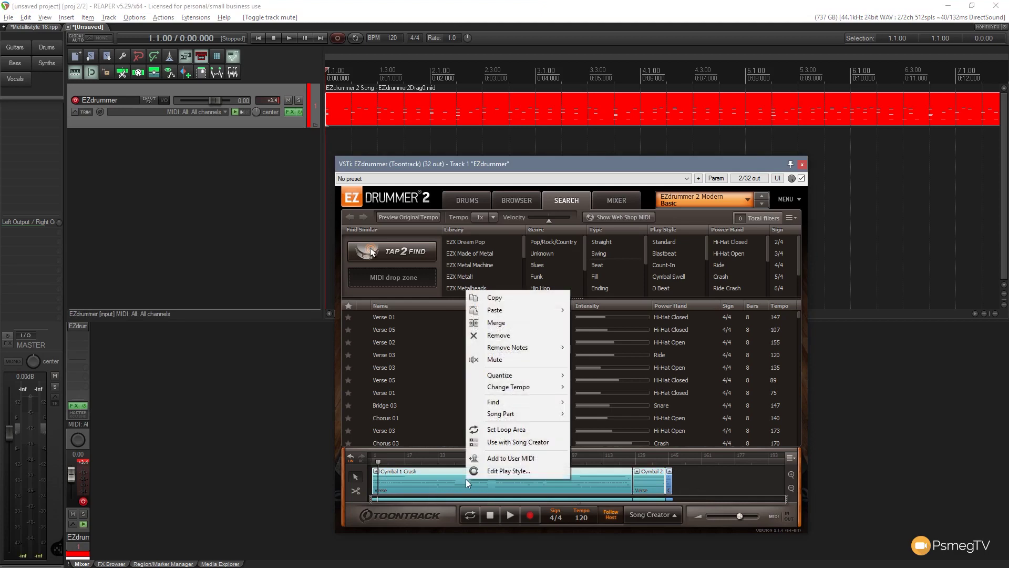
{"action": "left_click", "coordinate": [512, 361]}
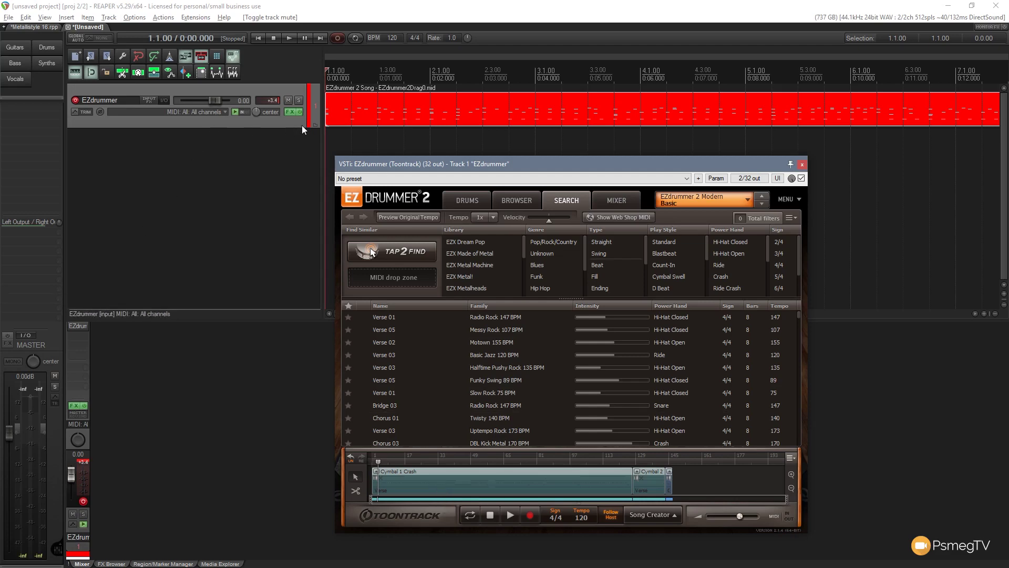
{"action": "left_click_drag", "start_coordinate": [592, 167], "coordinate": [592, 157]}
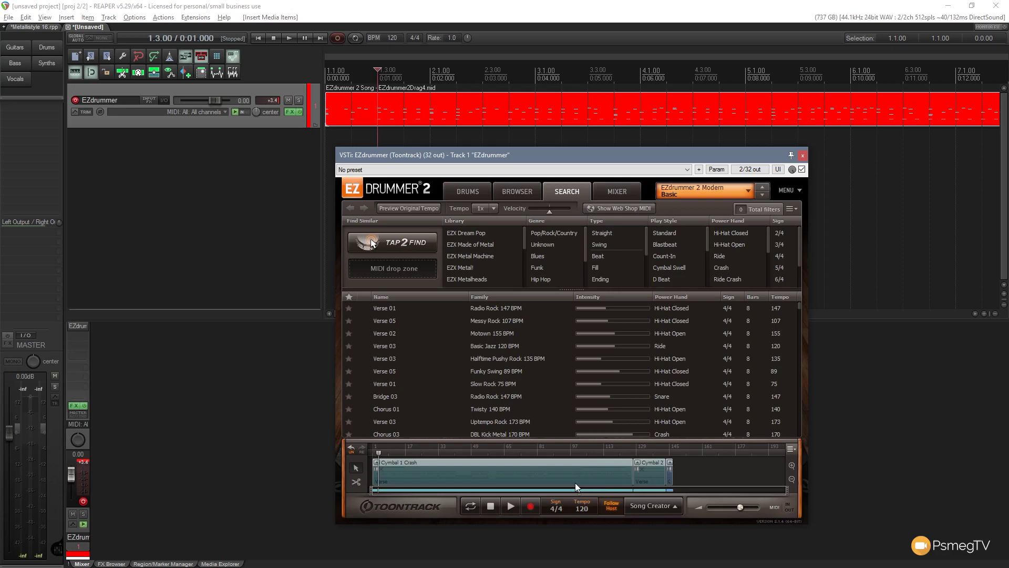
Delete track 1's MIDI item, unmute the song parts and drag them onto track 1
{"action": "left_click", "coordinate": [410, 110]}
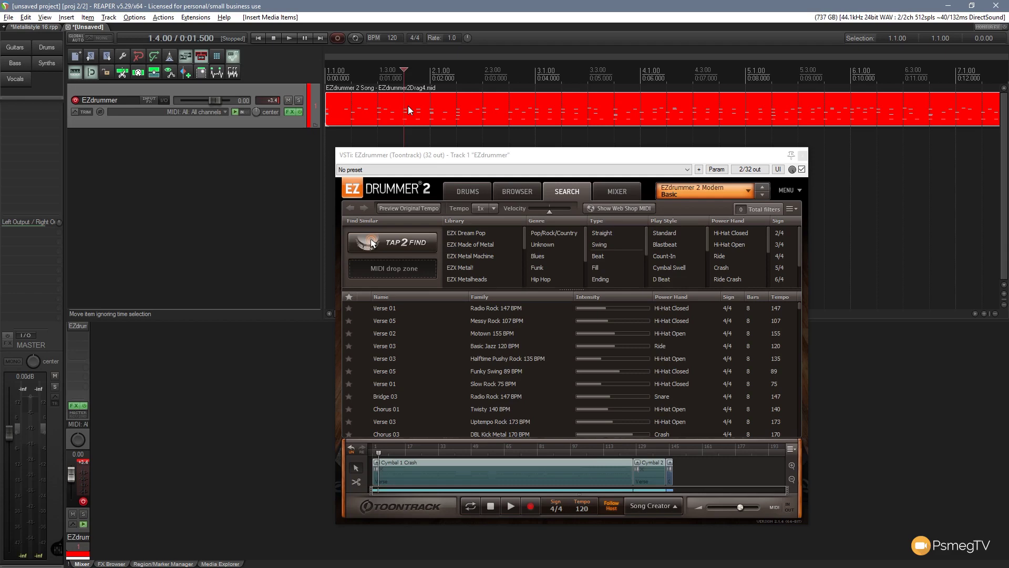
{"action": "key", "text": "Delete"}
{"action": "left_click_drag", "start_coordinate": [698, 474], "coordinate": [383, 459]}
{"action": "right_click", "coordinate": [434, 465]}
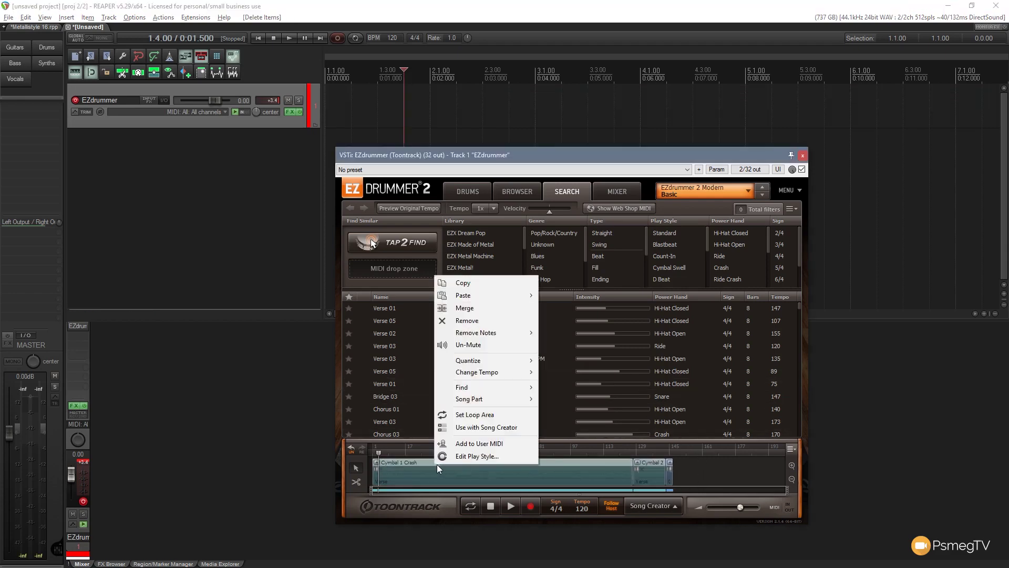
{"action": "left_click", "coordinate": [469, 346]}
{"action": "left_click_drag", "start_coordinate": [430, 464], "coordinate": [329, 112]}
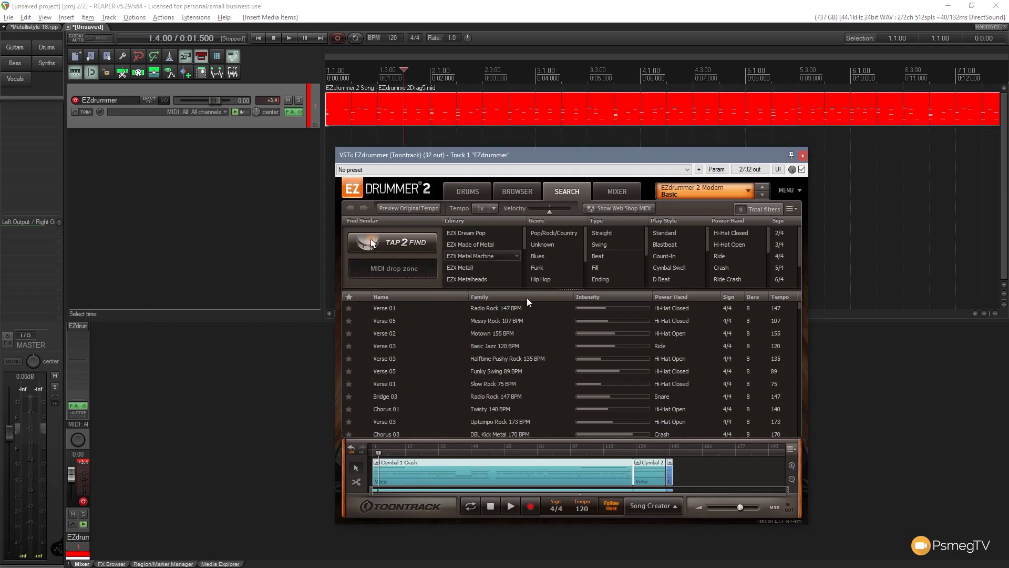
Mute both EZdrummer song parts again
{"action": "left_click_drag", "start_coordinate": [683, 475], "coordinate": [452, 465]}
{"action": "right_click", "coordinate": [452, 465]}
{"action": "left_click", "coordinate": [496, 348]}
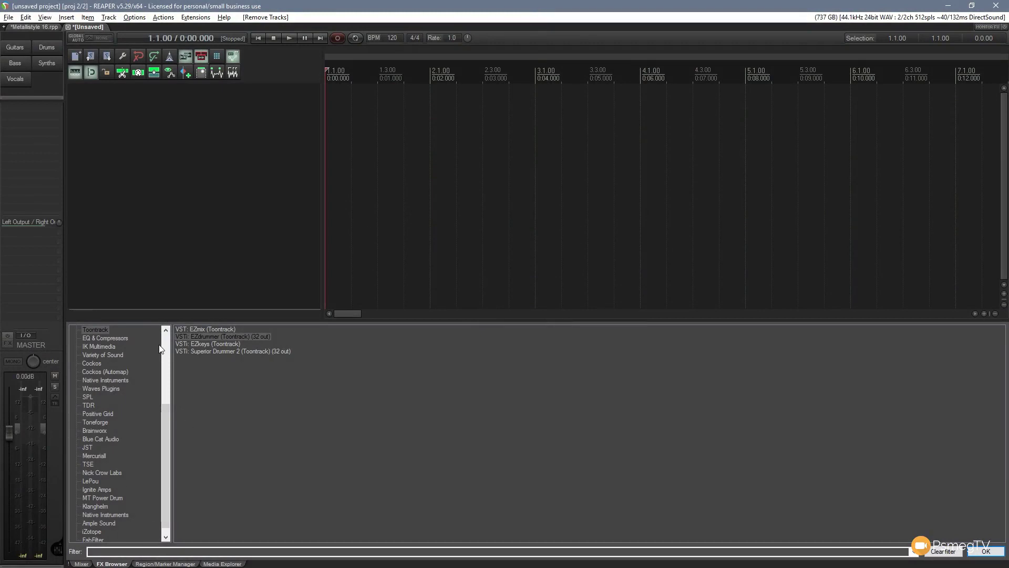
Add EZdrummer from the FX Browser on a new track and accept building routed output tracks
{"action": "left_click_drag", "start_coordinate": [220, 336], "coordinate": [213, 182]}
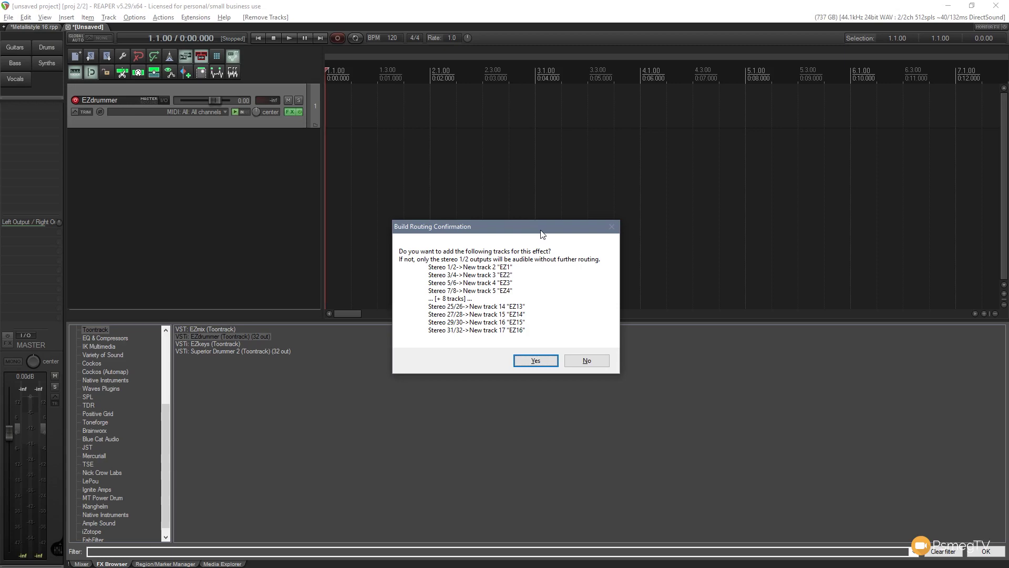
{"action": "left_click", "coordinate": [540, 360]}
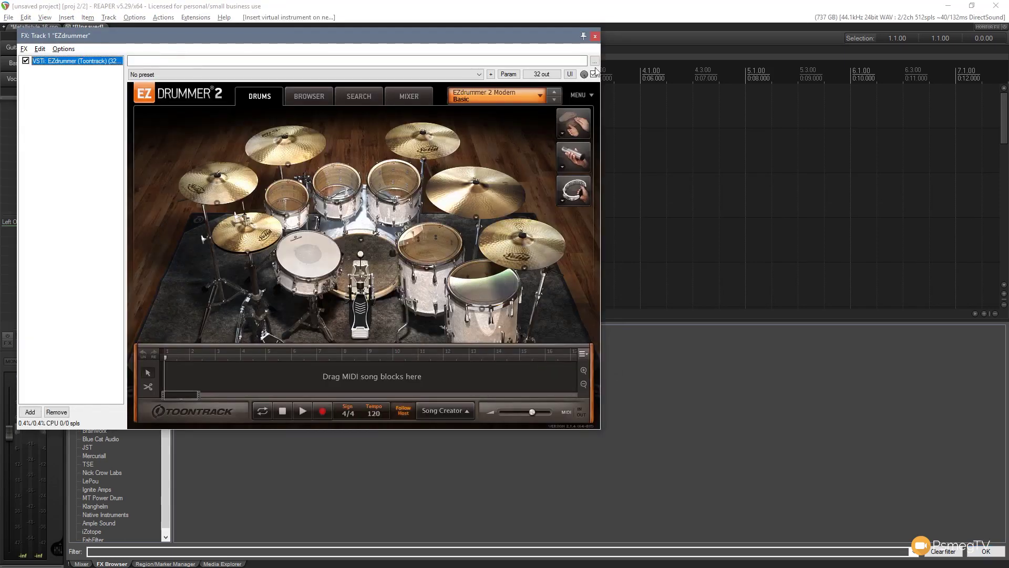
Close the FX chain, show the docker's Mixer, and reopen the EZdrummer 2 window
{"action": "left_click", "coordinate": [594, 36]}
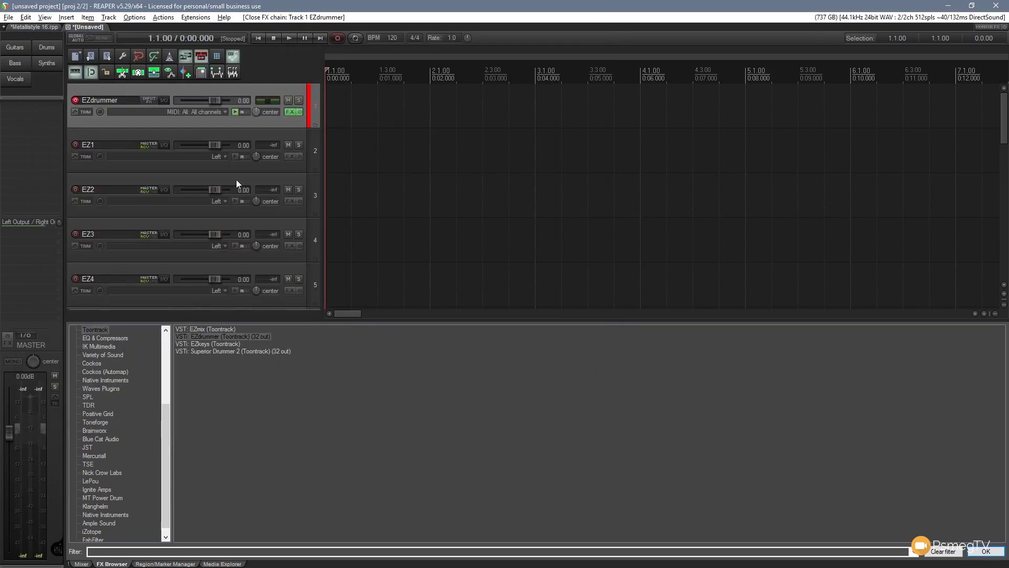
{"action": "mouse_move", "coordinate": [1004, 120]}
{"action": "left_mouse_down"}
{"action": "mouse_move", "coordinate": [1005, 204]}
{"action": "mouse_move", "coordinate": [1004, 113]}
{"action": "left_mouse_up"}
{"action": "left_click", "coordinate": [82, 563]}
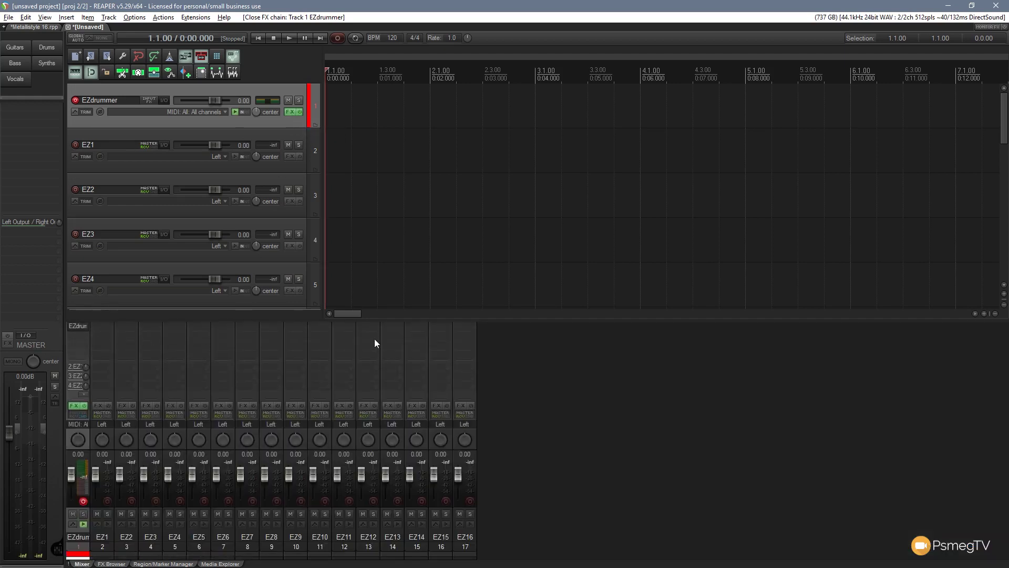
{"action": "left_click_drag", "start_coordinate": [394, 33], "coordinate": [604, 58]}
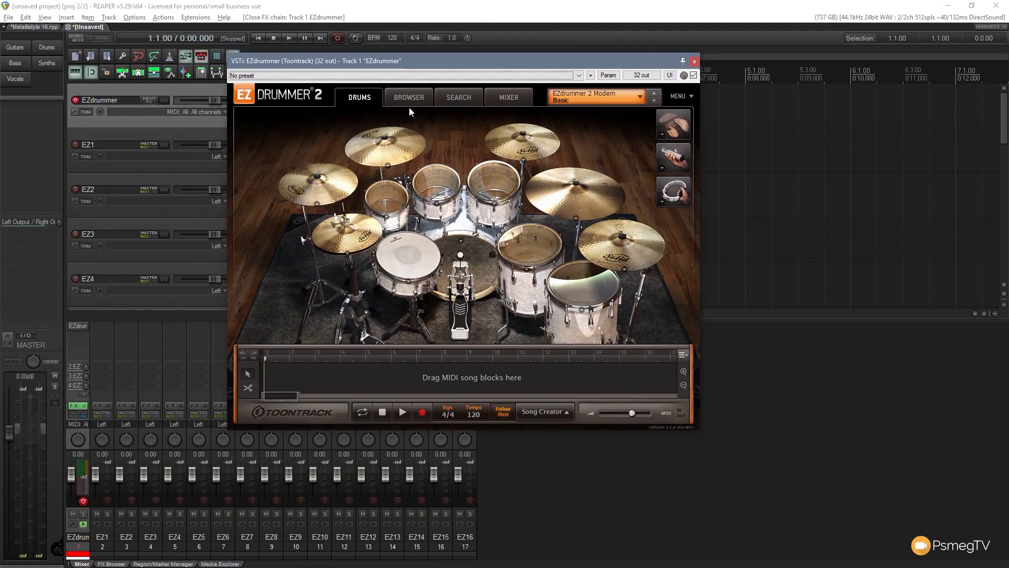
Switch EZdrummer 2 to its Mixer view and load the Metal Machine > Big Room preset
{"action": "left_click", "coordinate": [506, 97]}
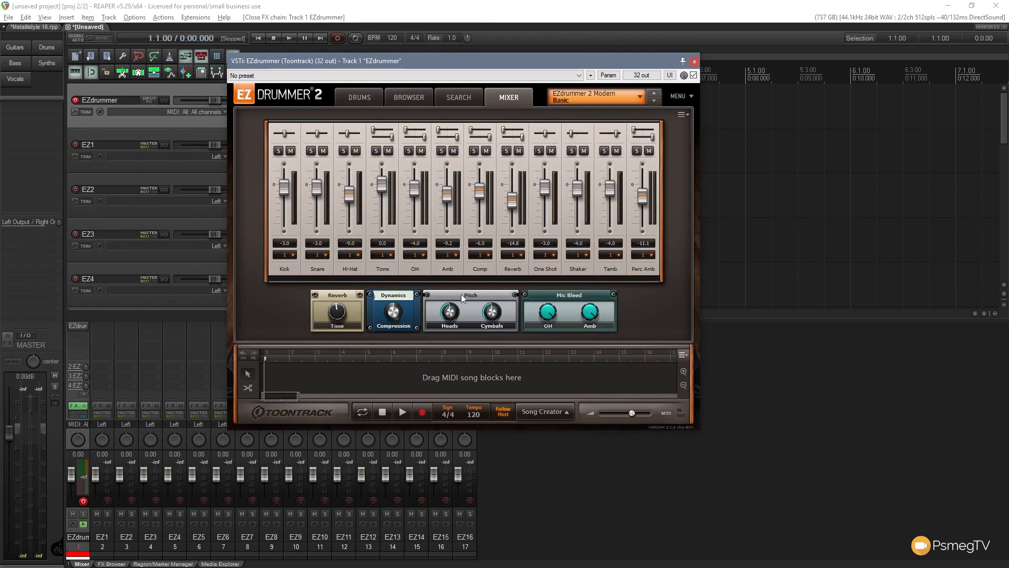
{"action": "left_click", "coordinate": [641, 98]}
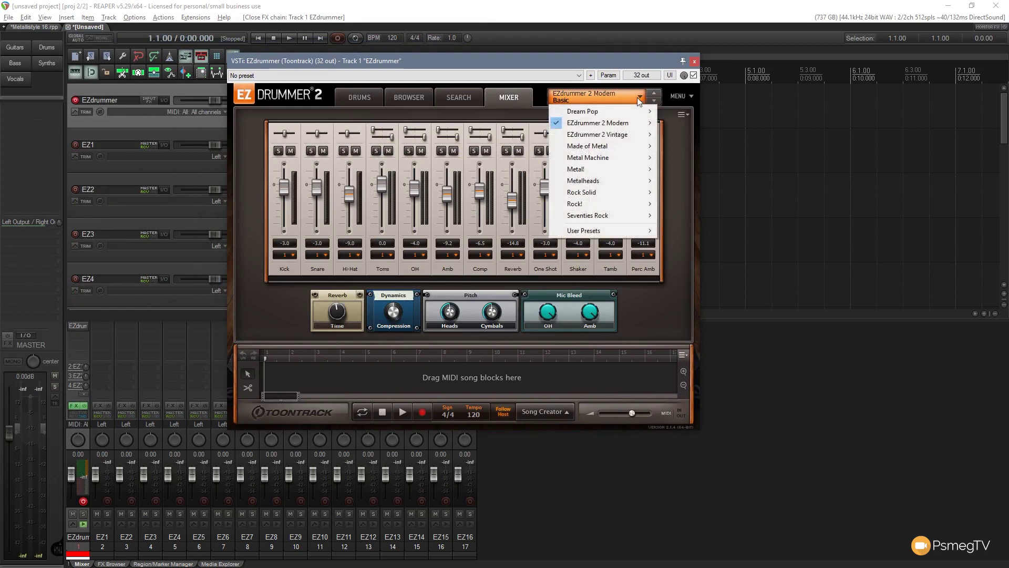
{"action": "mouse_move", "coordinate": [655, 147]}
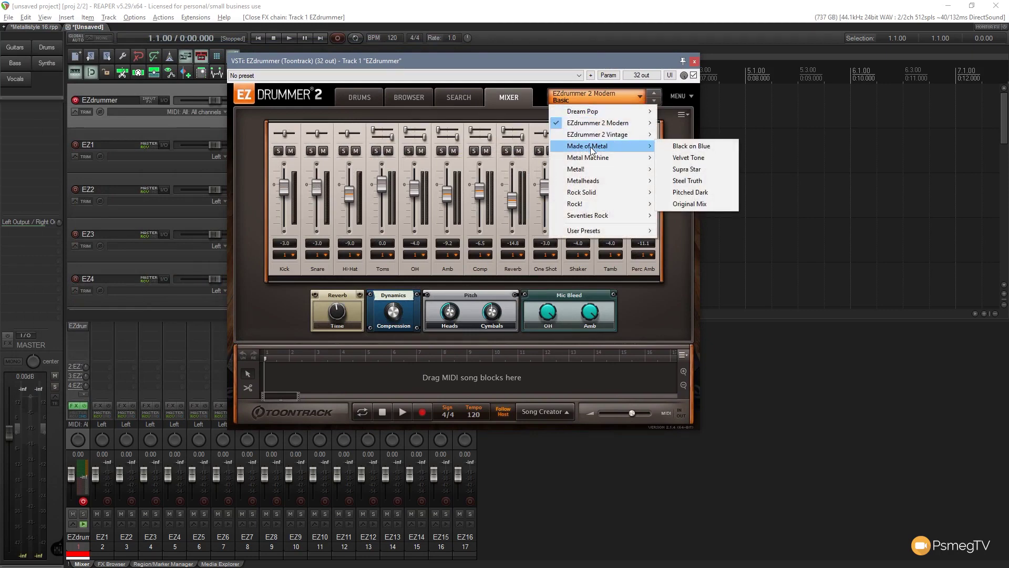
{"action": "mouse_move", "coordinate": [590, 162]}
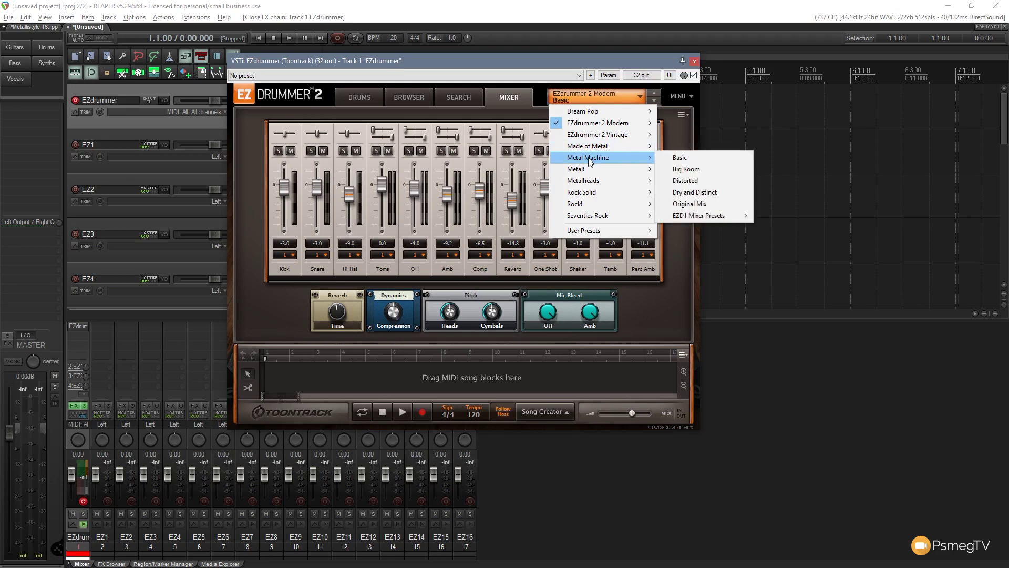
{"action": "left_click", "coordinate": [678, 170]}
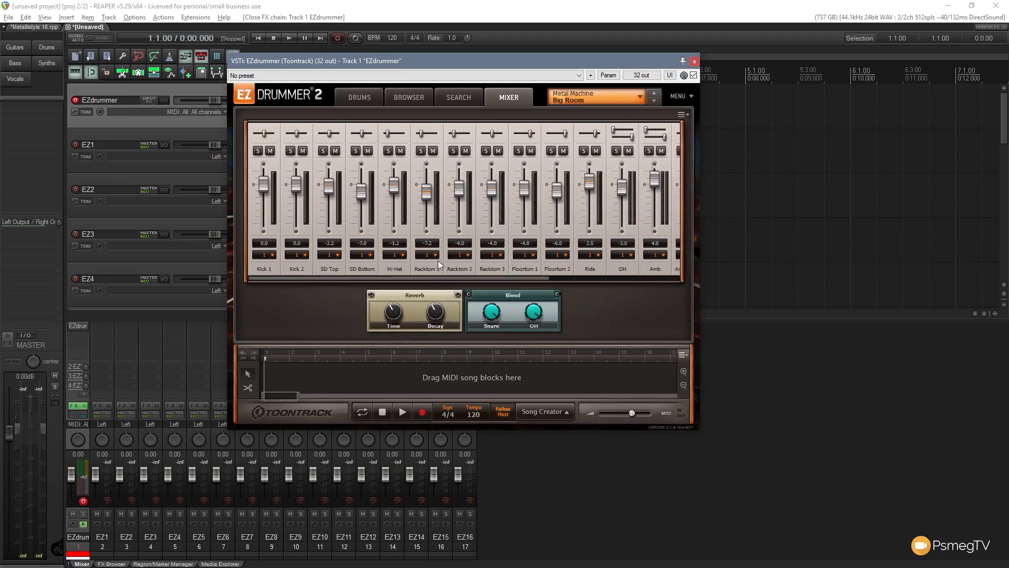
{"action": "scroll", "coordinate": [480, 286], "scroll_direction": "down", "scroll_amount": 2}
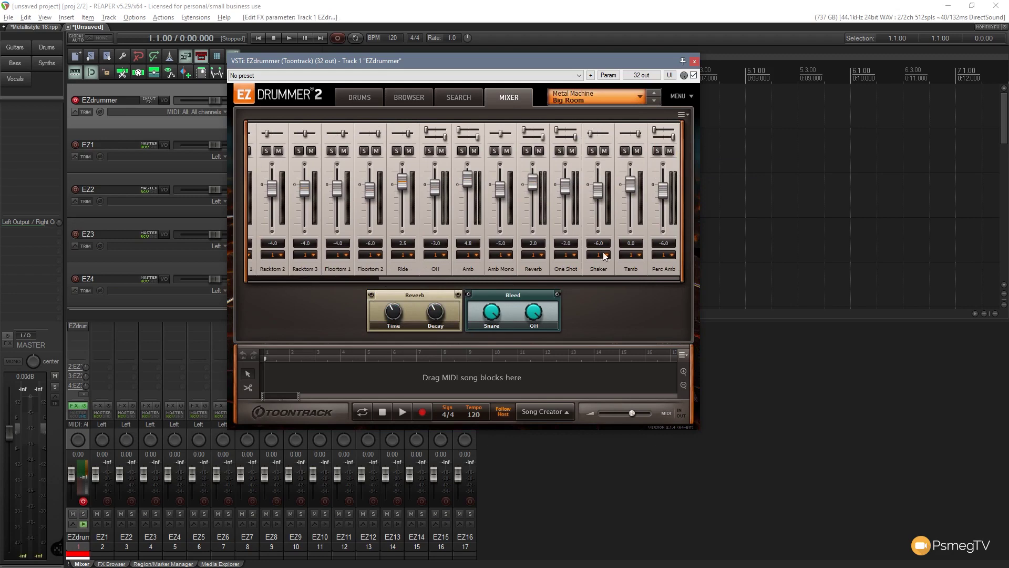
{"action": "left_click_drag", "start_coordinate": [471, 276], "coordinate": [311, 276]}
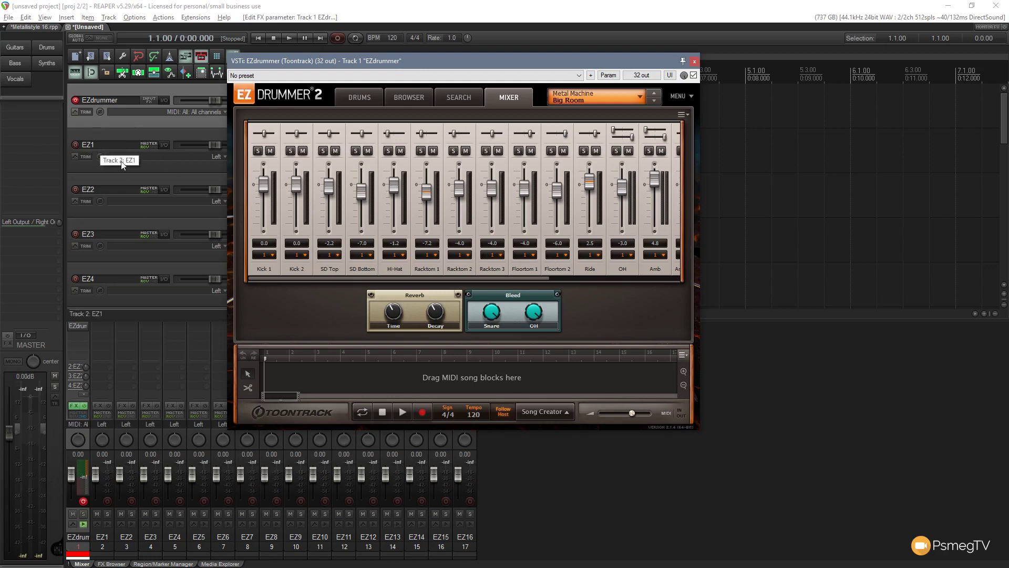
Set Kick 1's output to Multichannel so each mixer channel gets its own output
{"action": "left_click", "coordinate": [274, 255]}
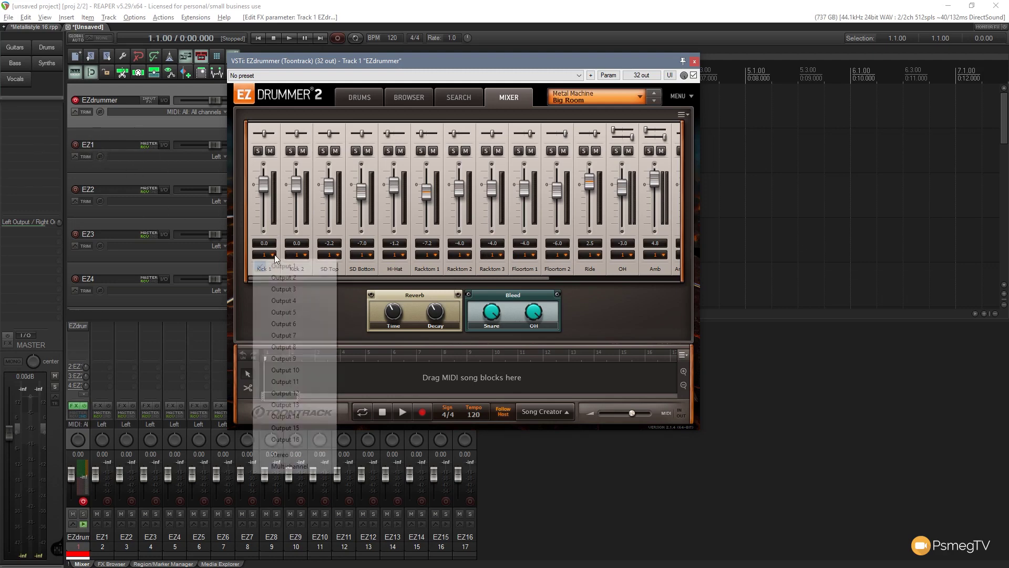
{"action": "left_click", "coordinate": [289, 466]}
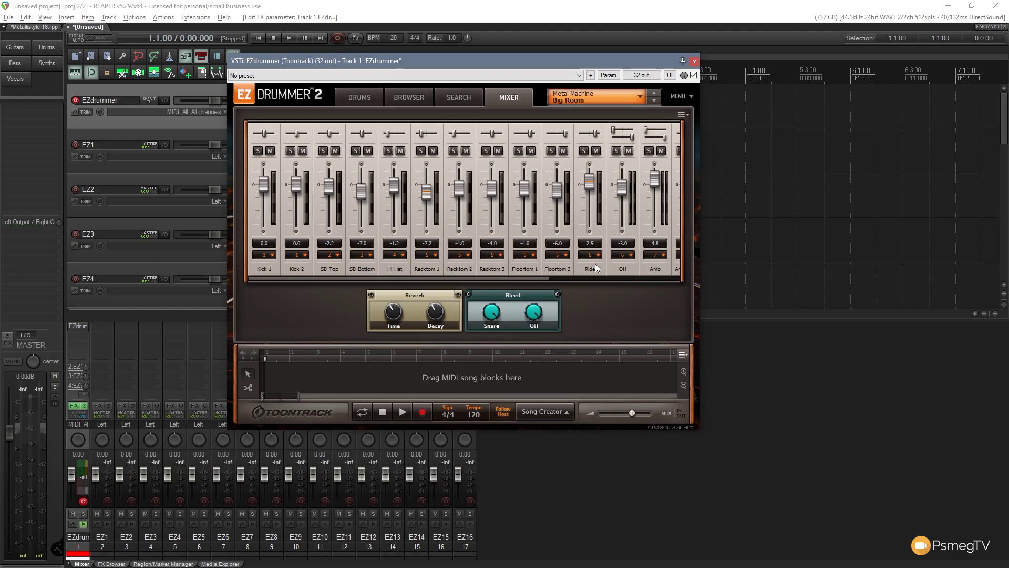
{"action": "left_click_drag", "start_coordinate": [348, 277], "coordinate": [480, 277]}
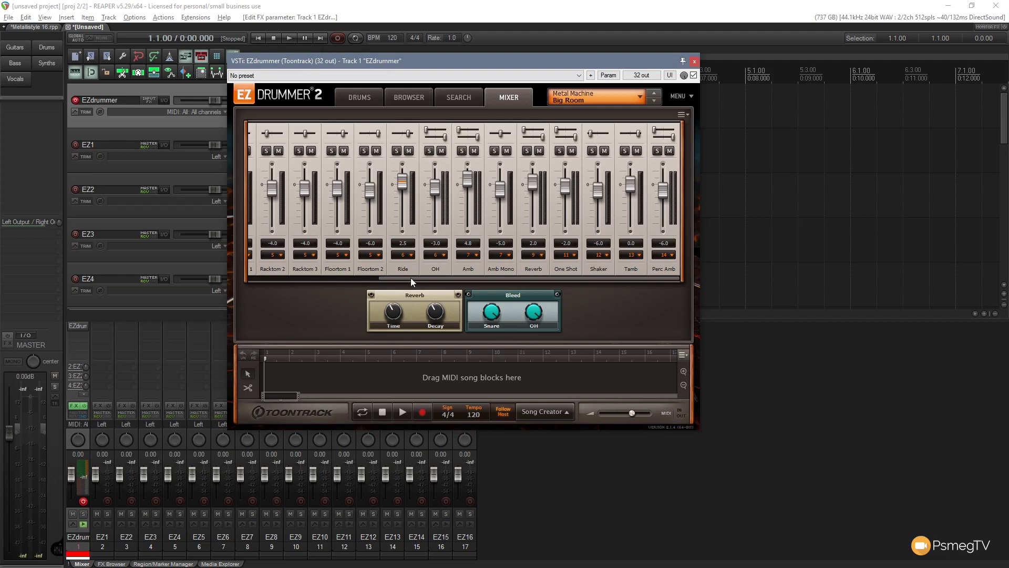
{"action": "left_click_drag", "start_coordinate": [411, 278], "coordinate": [345, 281]}
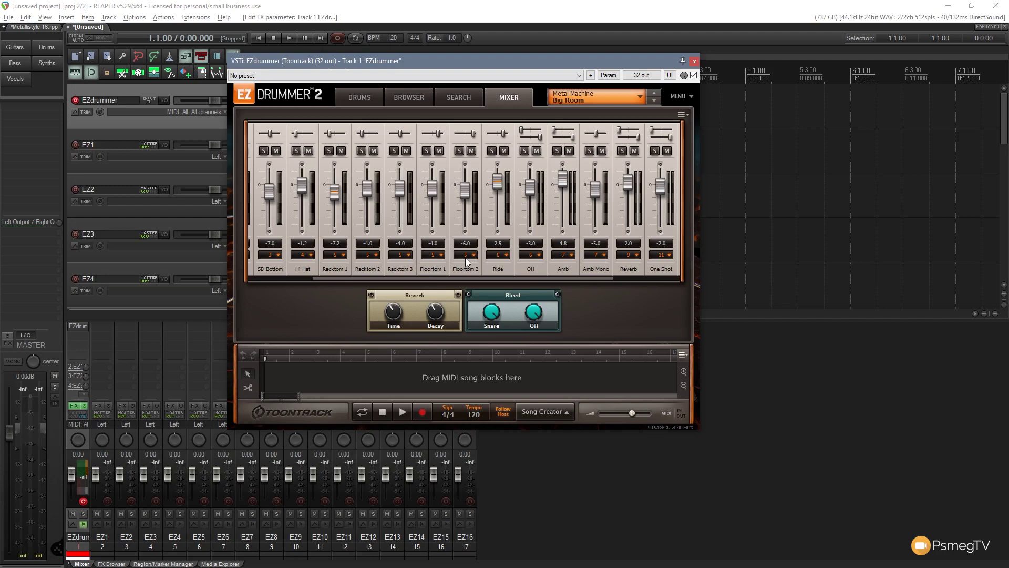
{"action": "left_click_drag", "start_coordinate": [571, 279], "coordinate": [615, 277]}
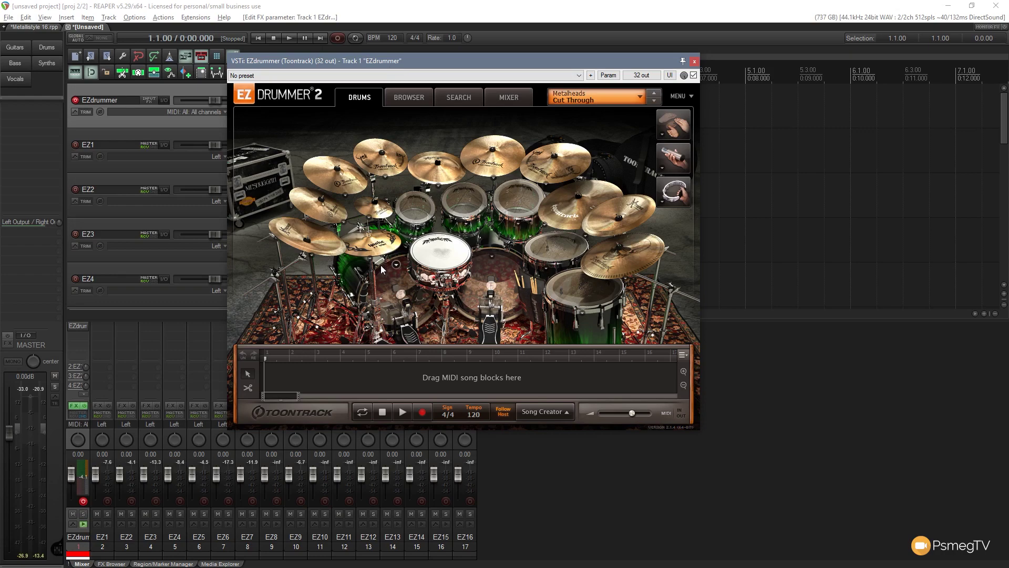
Load the Metal! Basic mixer preset in EZdrummer 2, then reopen the preset list
{"action": "left_click", "coordinate": [509, 98]}
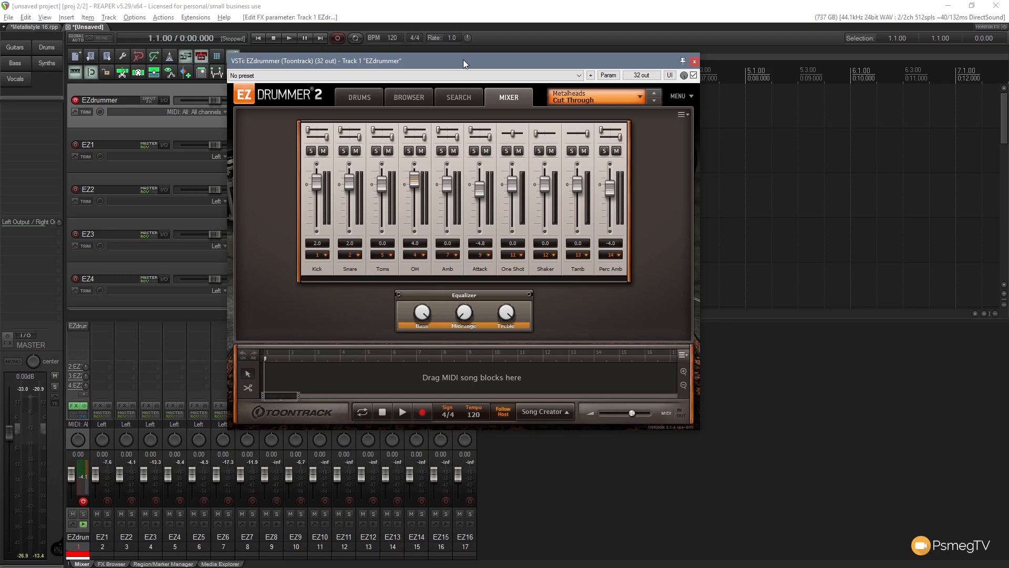
{"action": "left_click", "coordinate": [641, 96]}
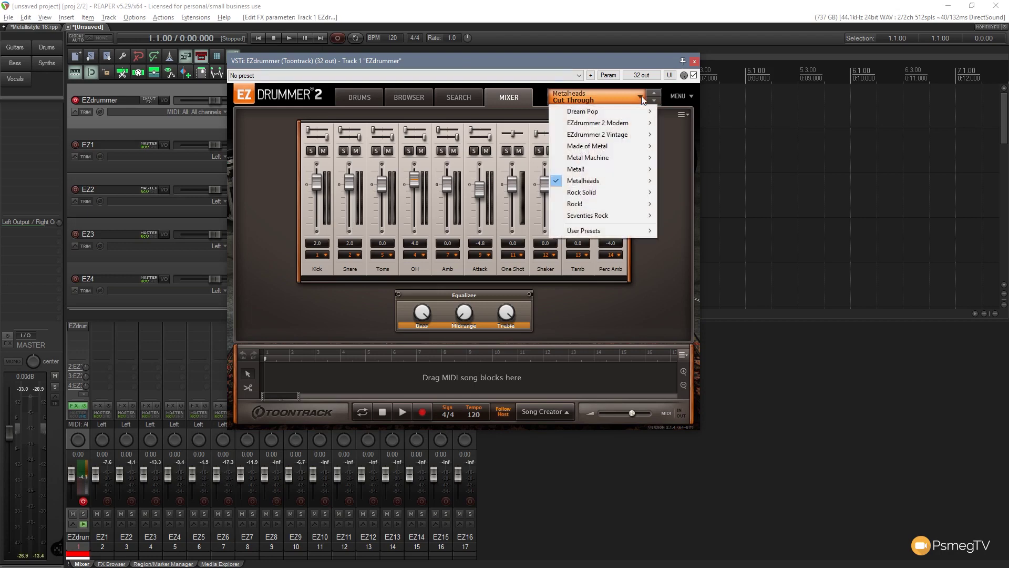
{"action": "mouse_move", "coordinate": [601, 168]}
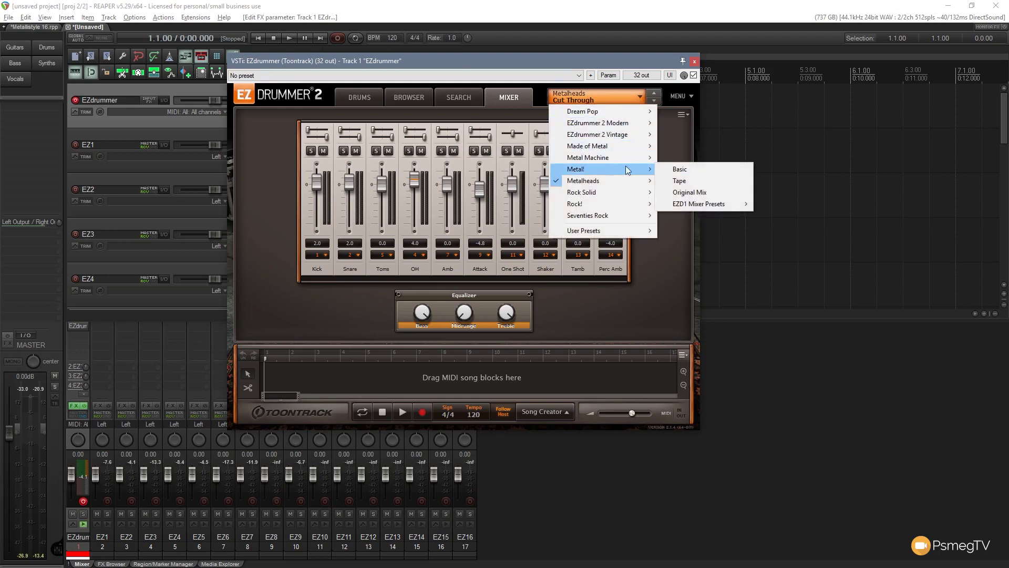
{"action": "left_click", "coordinate": [697, 170]}
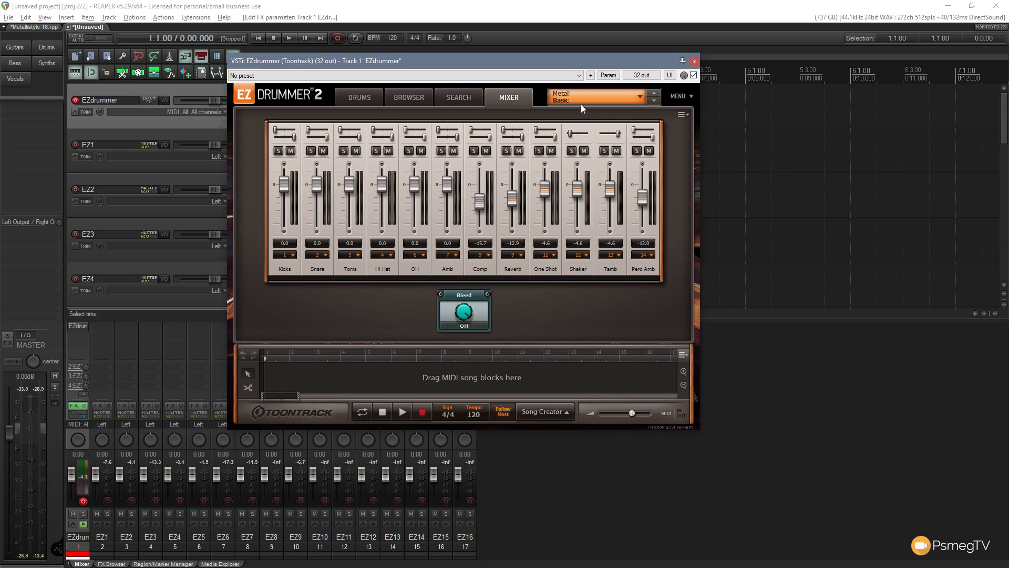
{"action": "left_click", "coordinate": [609, 96]}
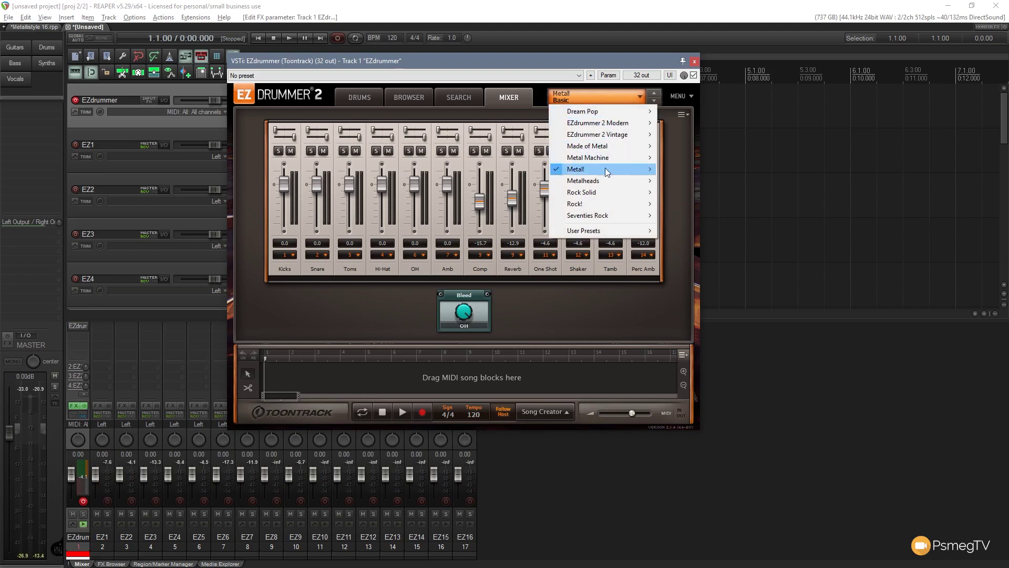
Load the Metal Machine Big Room preset and return to the Drums kit view
{"action": "mouse_move", "coordinate": [605, 159]}
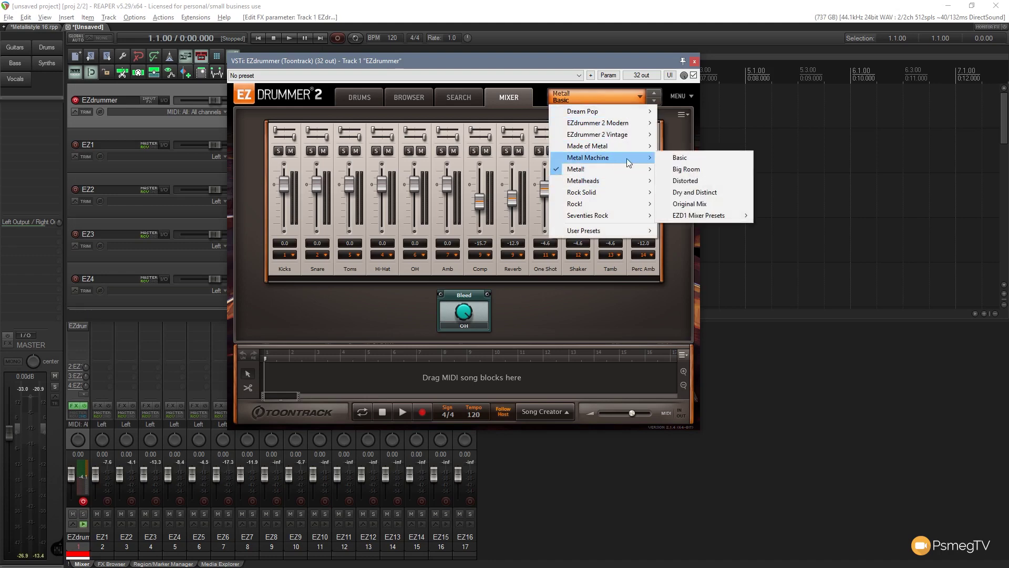
{"action": "left_click", "coordinate": [701, 174]}
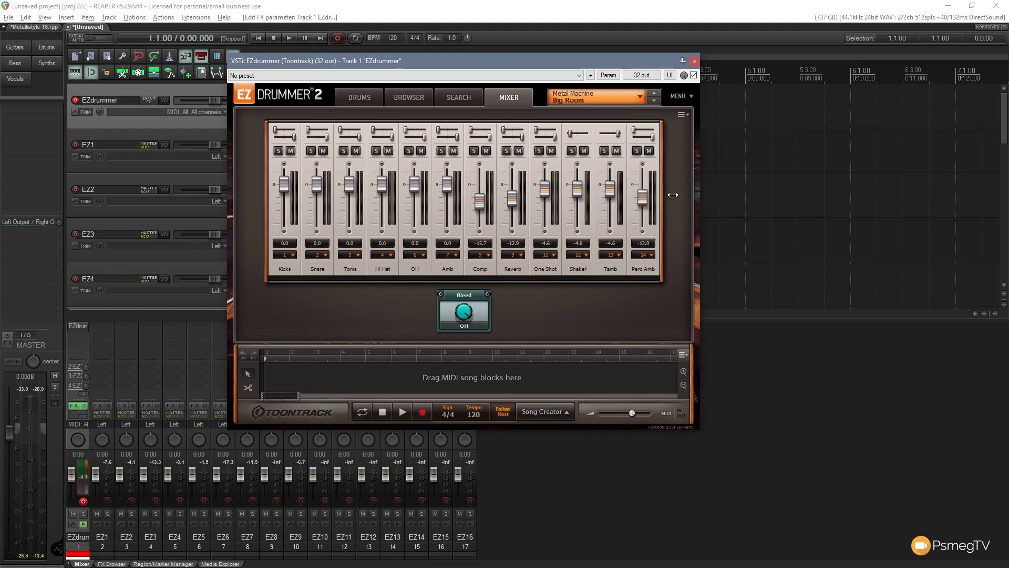
{"action": "mouse_move", "coordinate": [401, 276]}
{"action": "left_mouse_down"}
{"action": "mouse_move", "coordinate": [559, 276]}
{"action": "mouse_move", "coordinate": [382, 274]}
{"action": "left_mouse_up"}
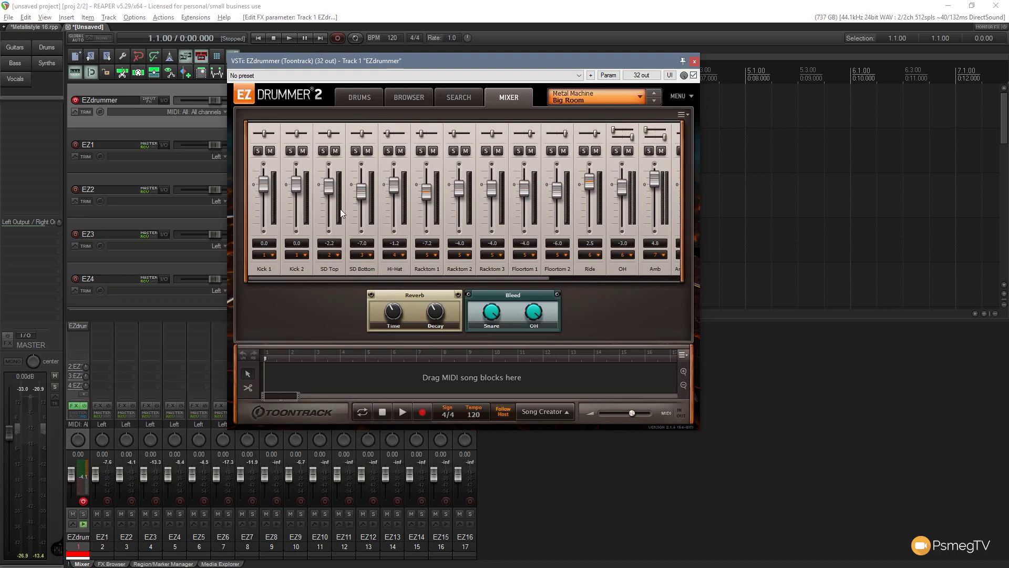
{"action": "left_click", "coordinate": [367, 101]}
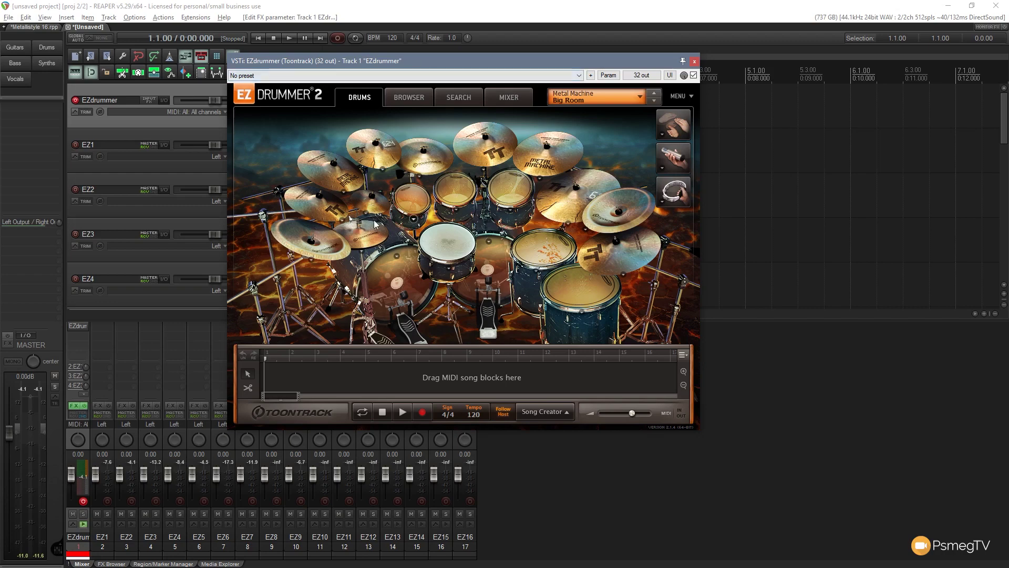
{"action": "left_click", "coordinate": [512, 98]}
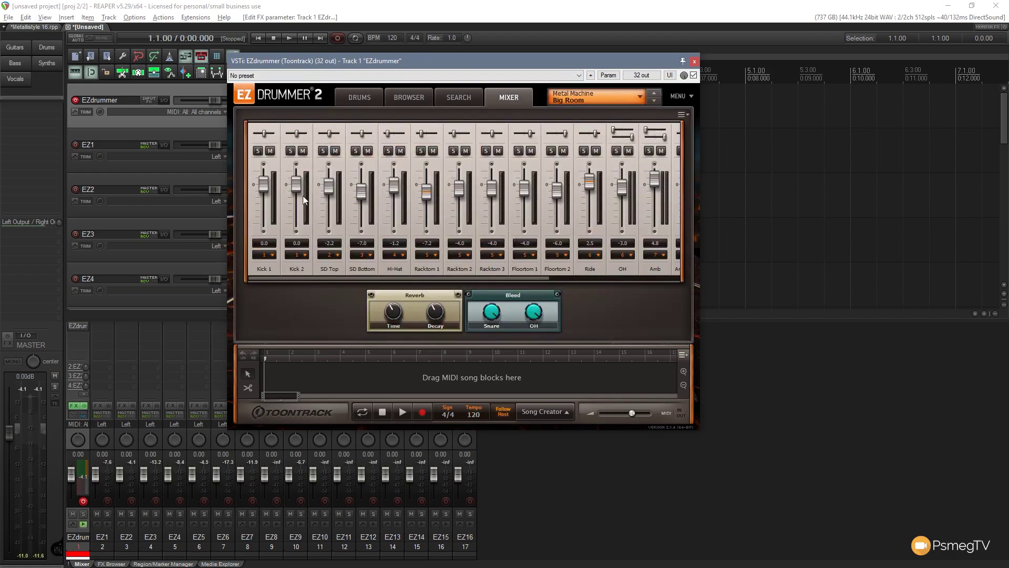
{"action": "left_click_drag", "start_coordinate": [424, 279], "coordinate": [396, 273]}
{"action": "left_click", "coordinate": [368, 100]}
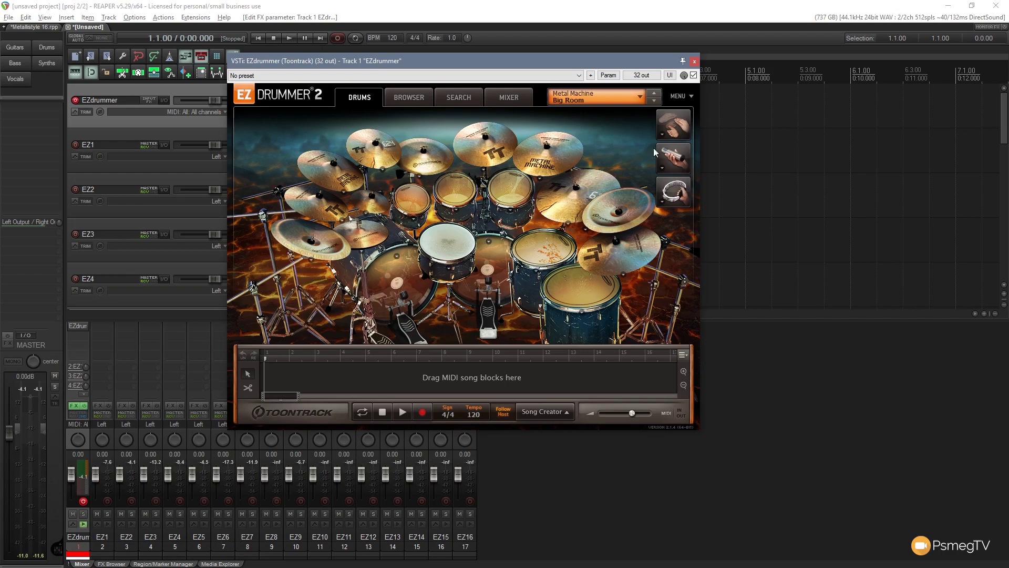
{"action": "left_click", "coordinate": [639, 97]}
{"action": "mouse_move", "coordinate": [620, 182]}
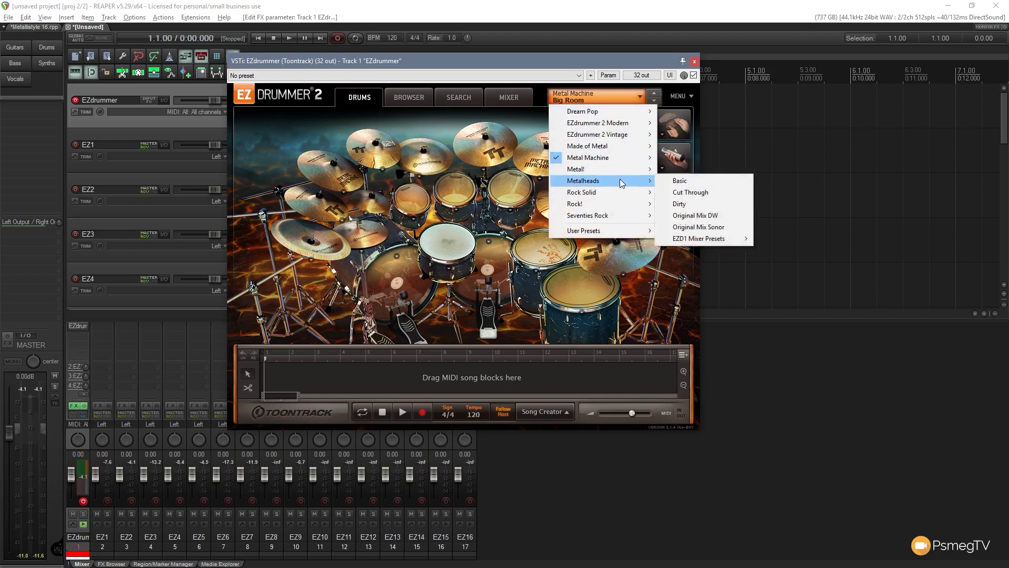
{"action": "left_click", "coordinate": [588, 59]}
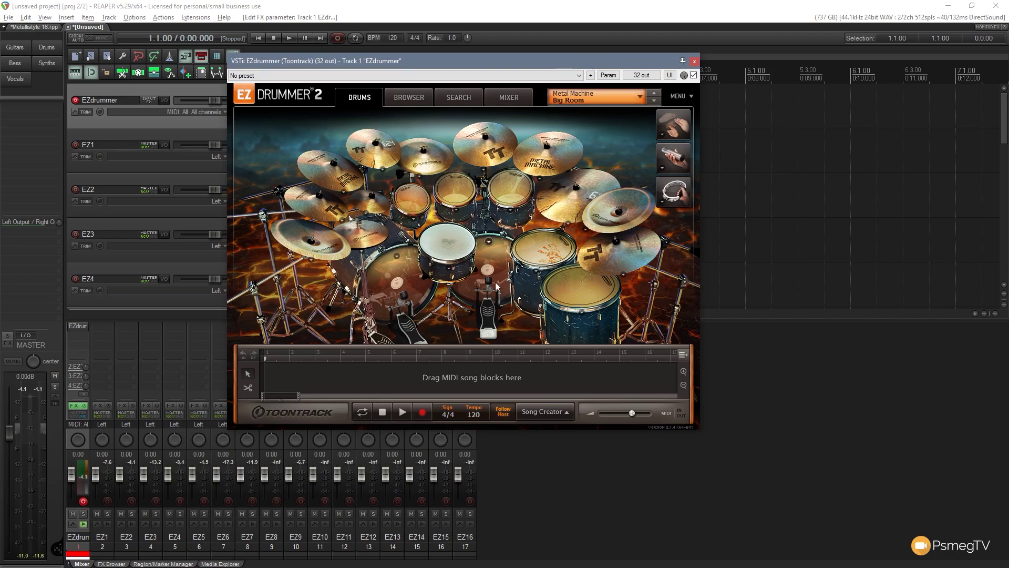
Replace Racktom 1 with the Metalheads 8x10" Sonor tom
{"action": "left_click", "coordinate": [415, 221]}
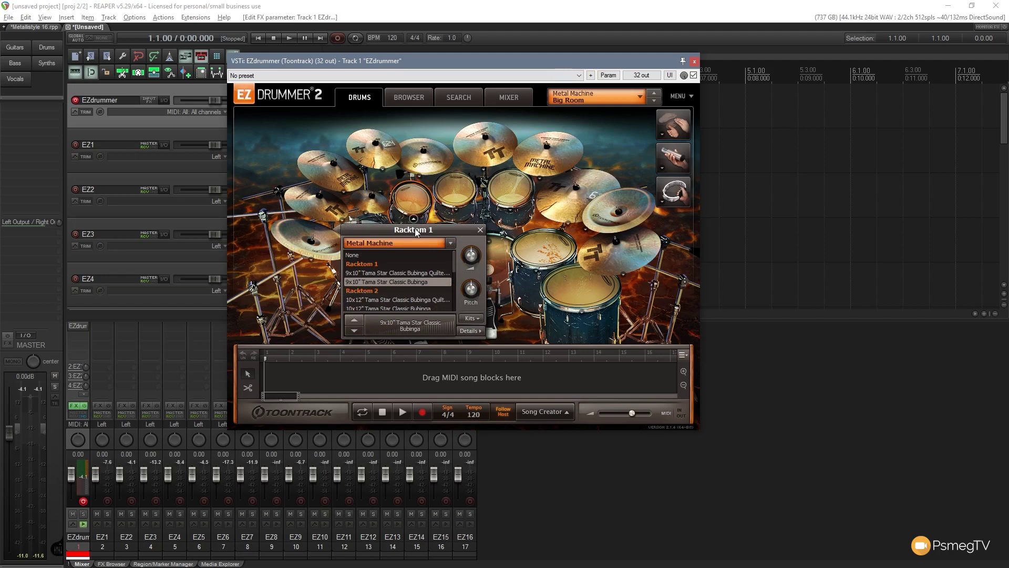
{"action": "mouse_move", "coordinate": [453, 264]}
{"action": "left_mouse_down"}
{"action": "mouse_move", "coordinate": [463, 308]}
{"action": "mouse_move", "coordinate": [466, 261]}
{"action": "left_mouse_up"}
{"action": "left_click", "coordinate": [453, 244]}
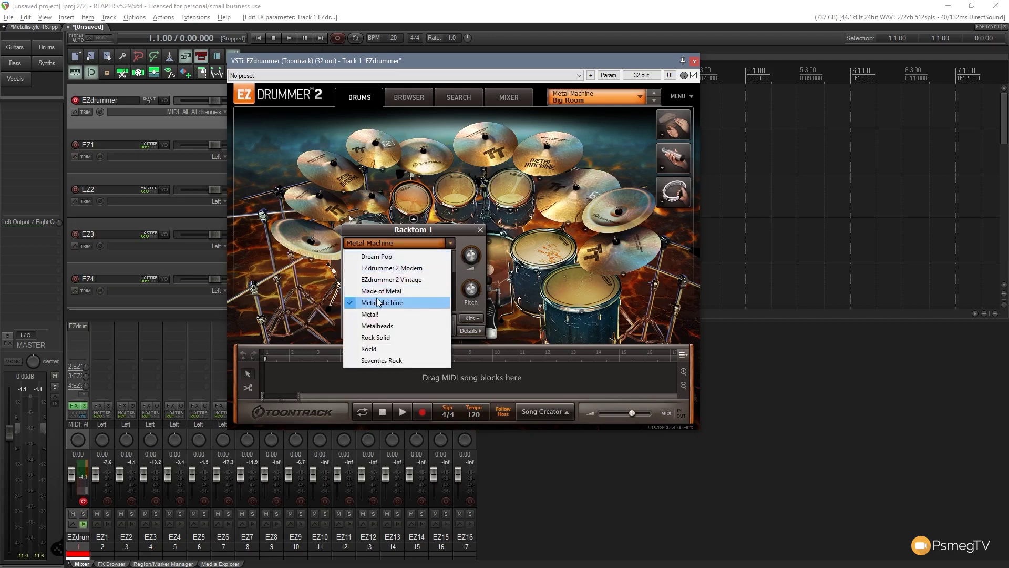
{"action": "left_click", "coordinate": [387, 326]}
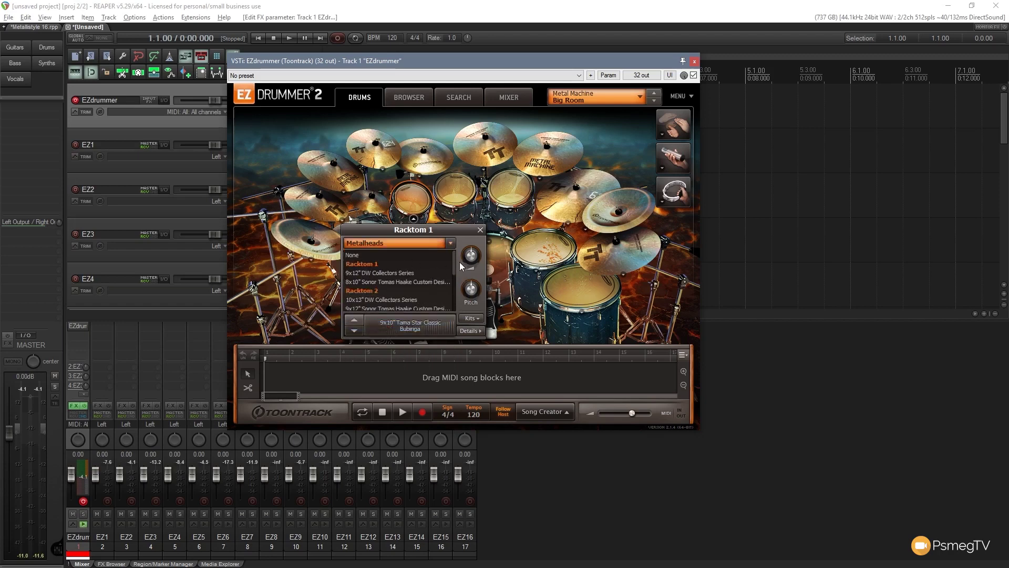
{"action": "mouse_move", "coordinate": [453, 267]}
{"action": "left_mouse_down"}
{"action": "mouse_move", "coordinate": [458, 307]}
{"action": "mouse_move", "coordinate": [460, 270]}
{"action": "left_mouse_up"}
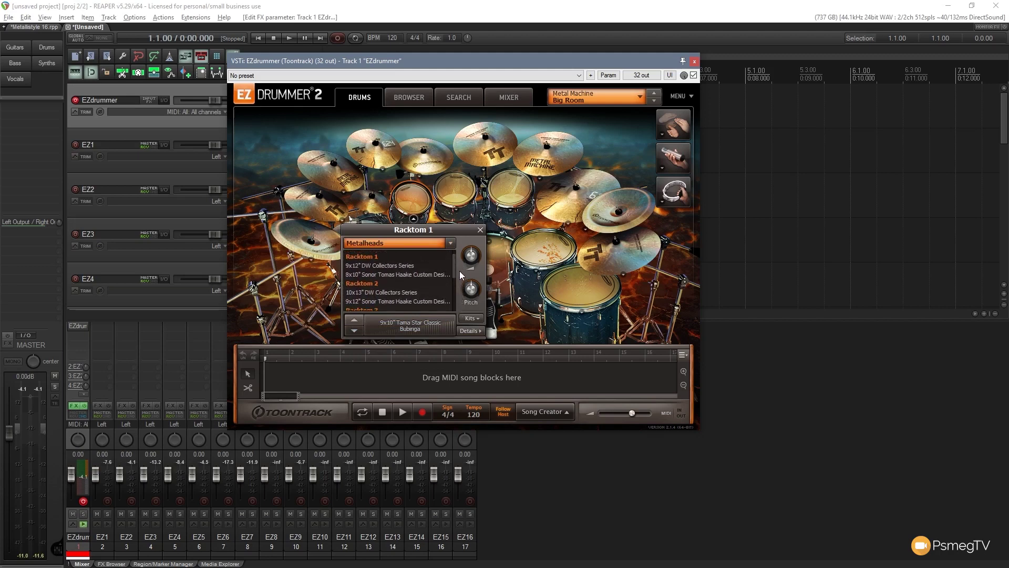
{"action": "left_click", "coordinate": [380, 275]}
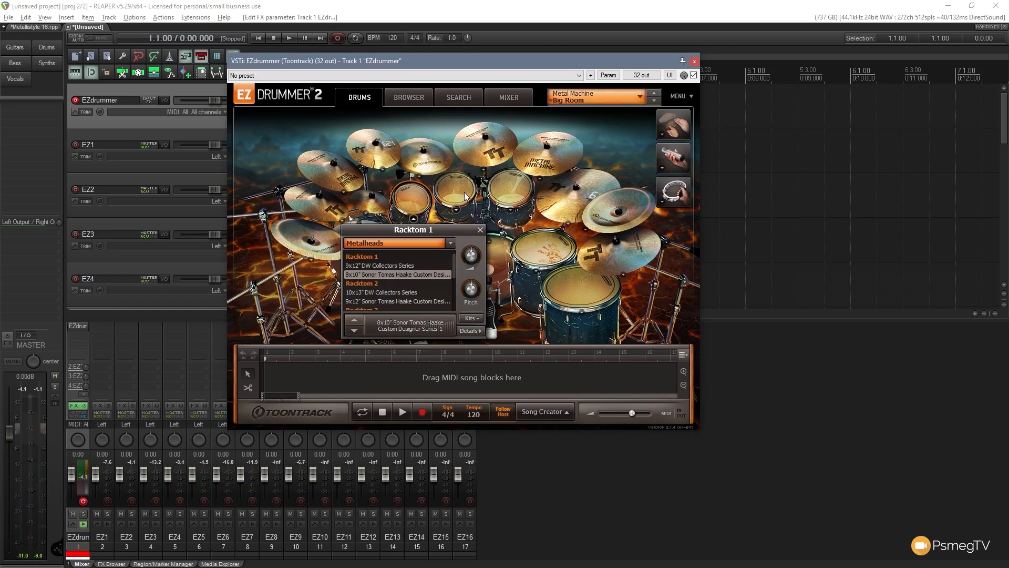
{"action": "left_click", "coordinate": [480, 230]}
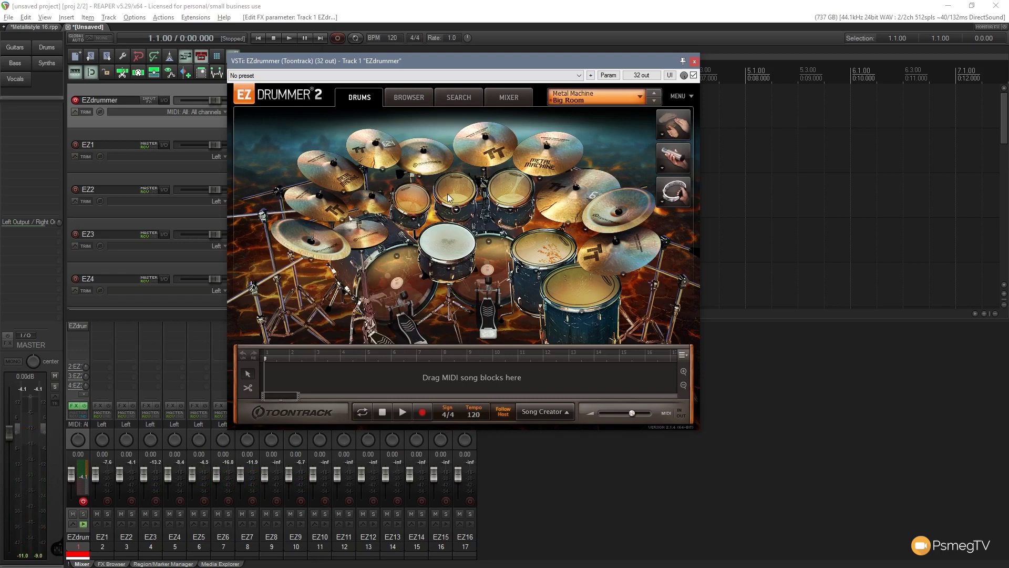
Replace Racktom 2 with the Metalheads 9x12" Sonor tom
{"action": "left_click", "coordinate": [456, 211]}
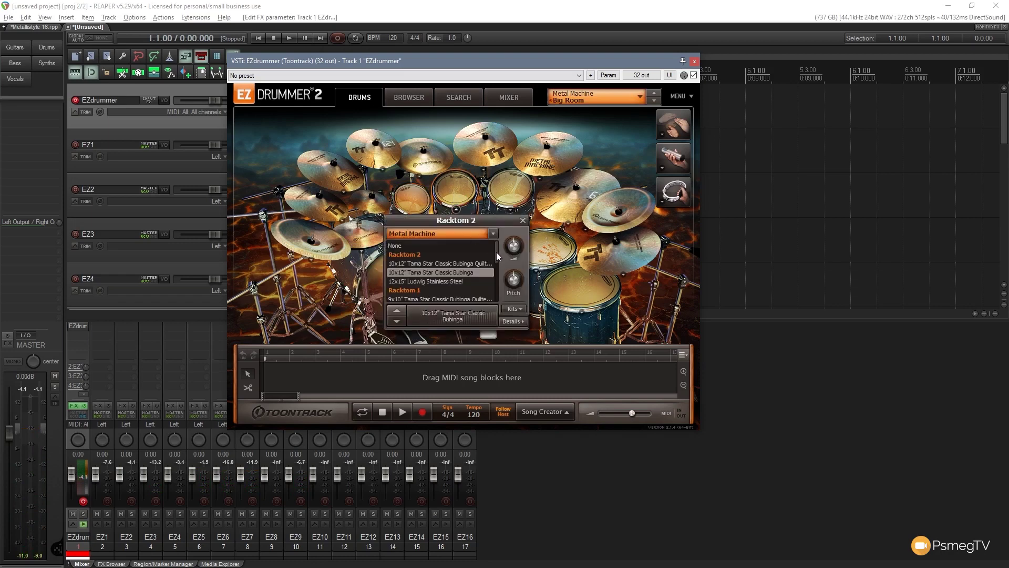
{"action": "left_click", "coordinate": [487, 234]}
{"action": "left_click", "coordinate": [450, 318]}
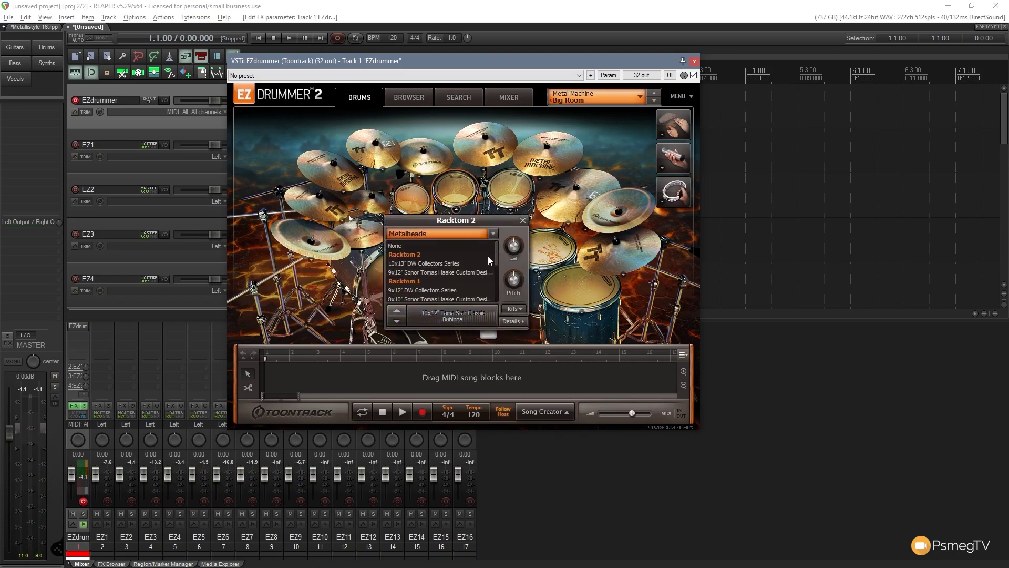
{"action": "left_click", "coordinate": [447, 272]}
{"action": "left_click", "coordinate": [523, 221]}
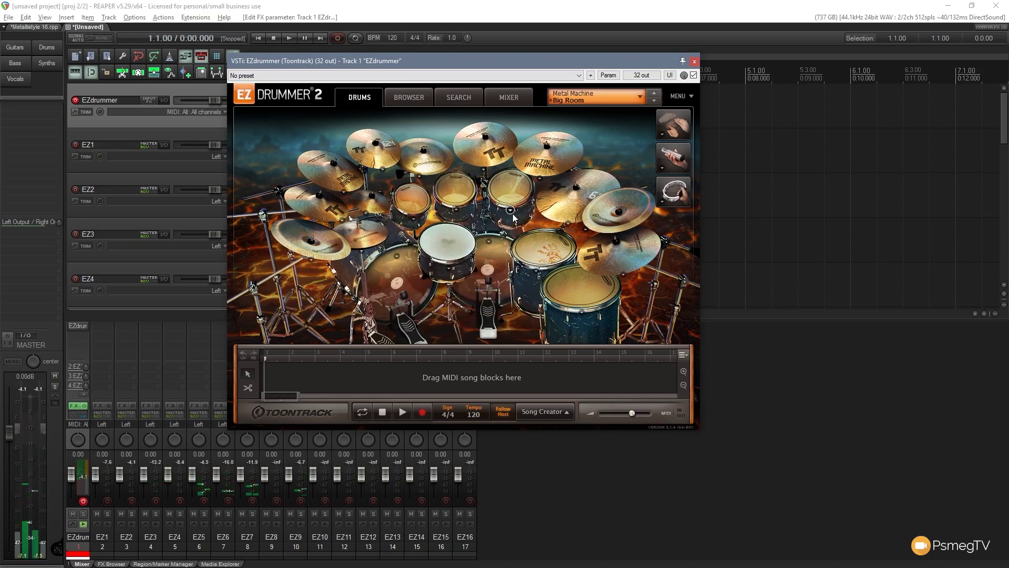
Replace Racktom 3 with the Metalheads 10x14" Sonor tom
{"action": "left_click", "coordinate": [512, 212]}
{"action": "left_click", "coordinate": [547, 234]}
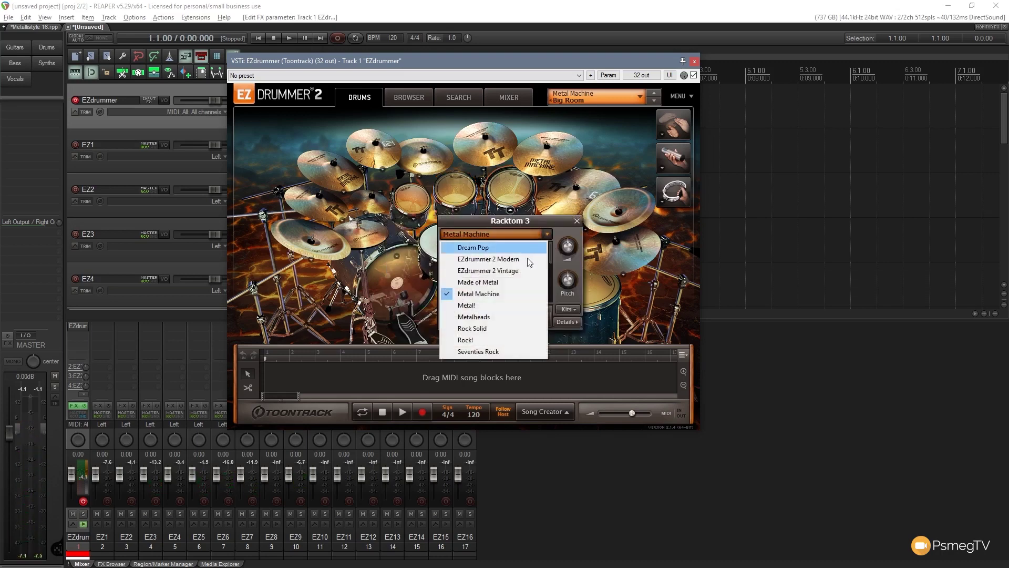
{"action": "left_click", "coordinate": [496, 314]}
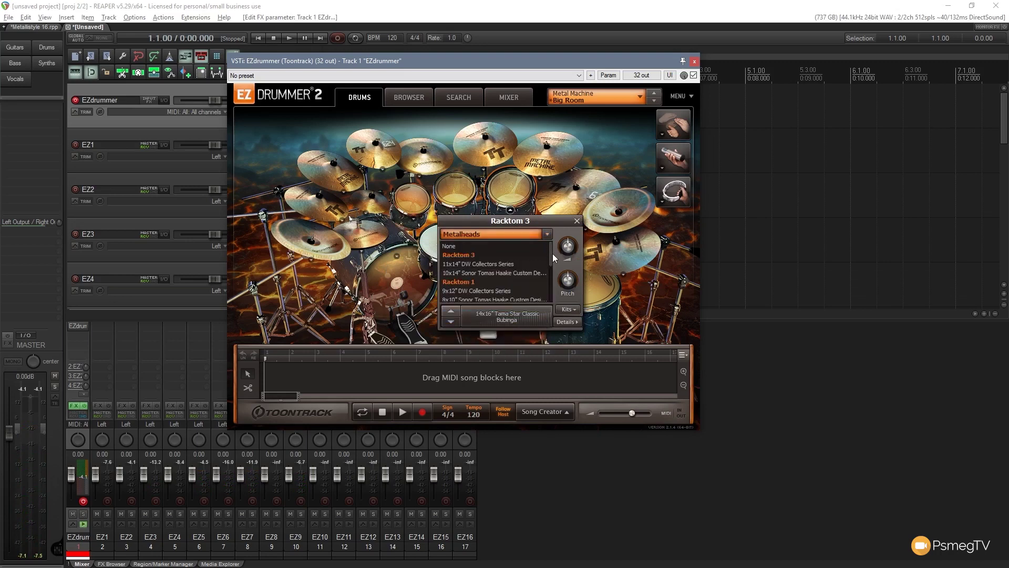
{"action": "left_click", "coordinate": [509, 270]}
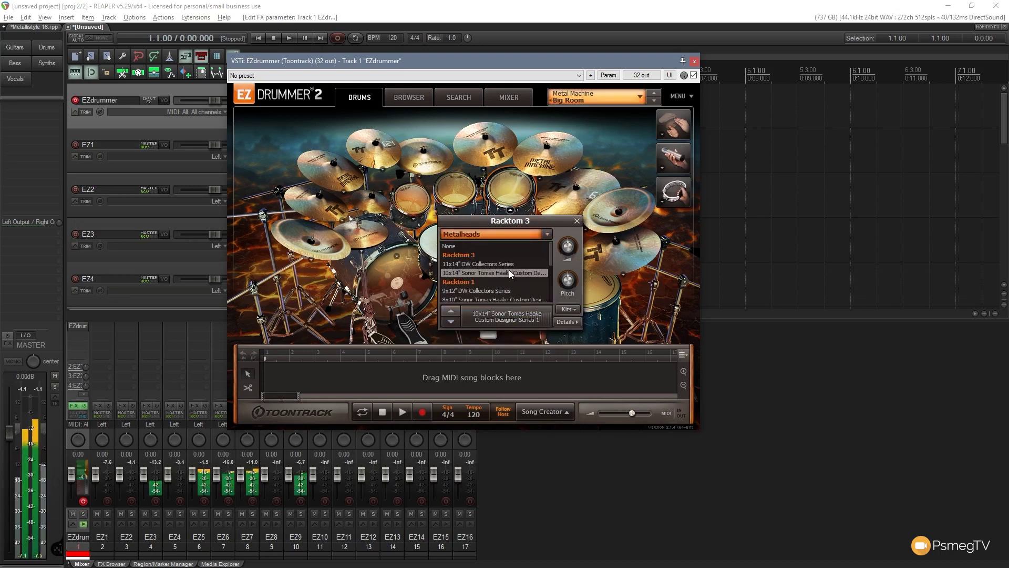
{"action": "left_click", "coordinate": [449, 251]}
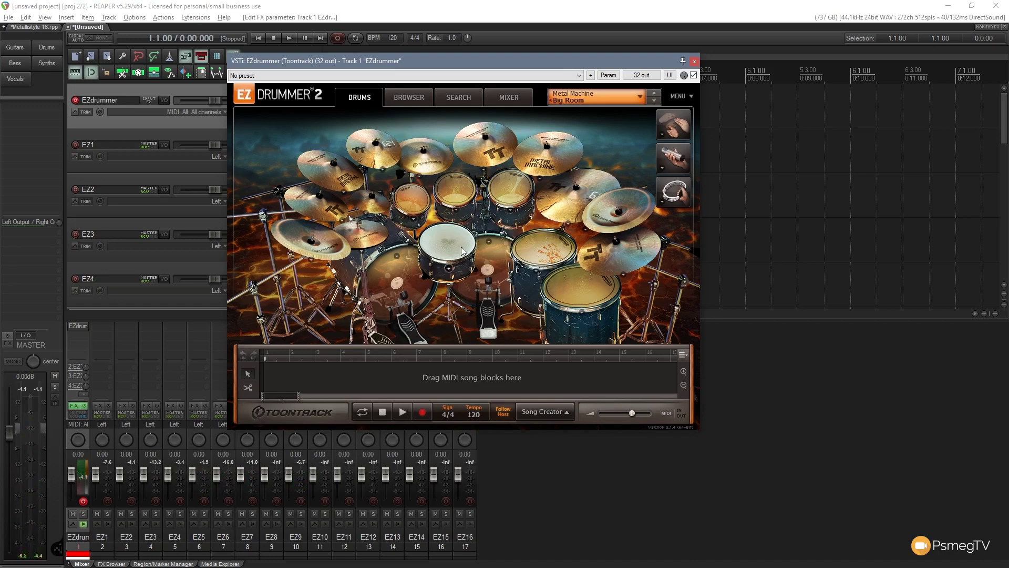
In EZdrummer's mixer, route Racktom 2 to Output 6 and Racktom 3 to Output 7
{"action": "left_click", "coordinate": [513, 102]}
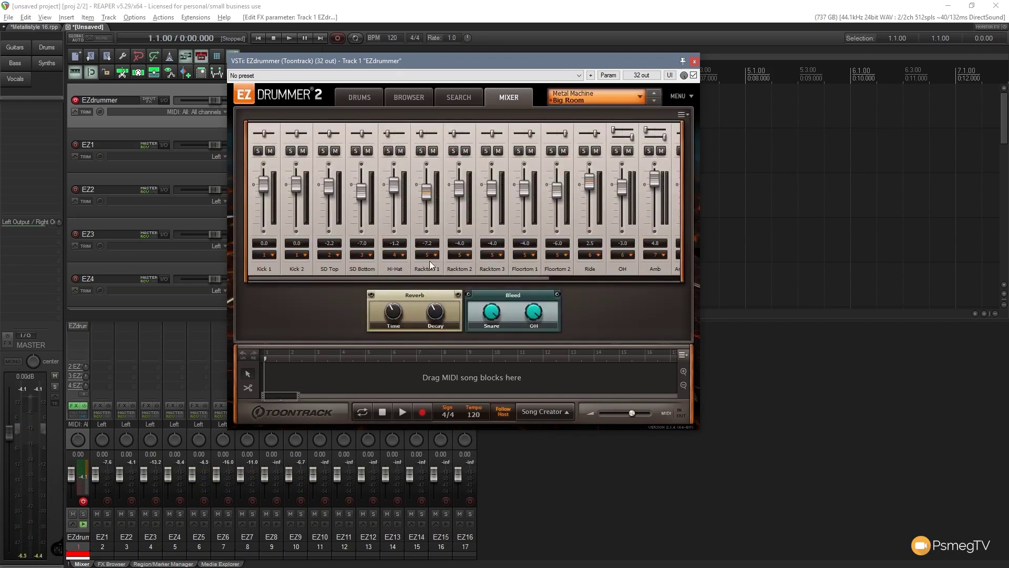
{"action": "left_click", "coordinate": [453, 255]}
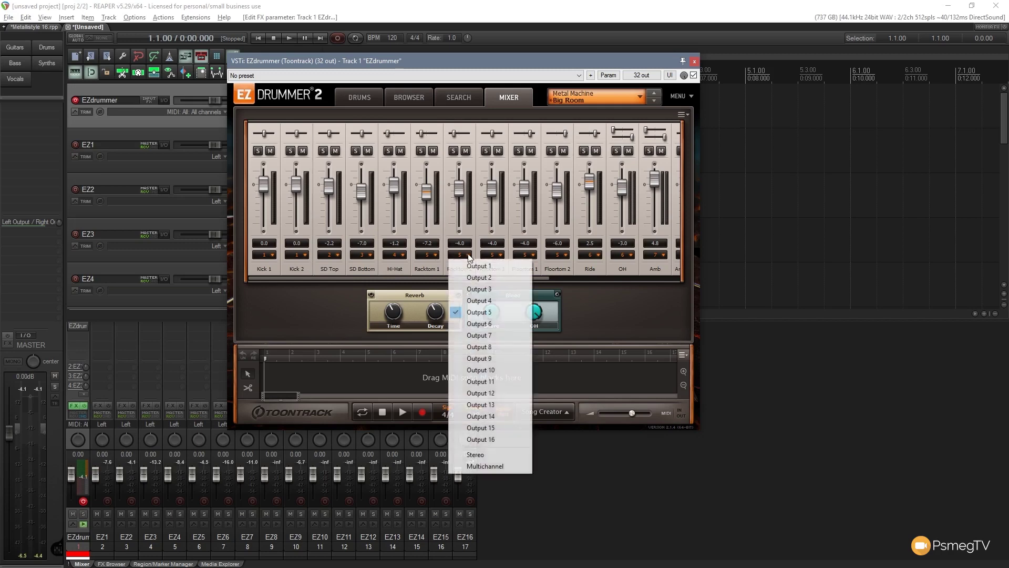
{"action": "left_click", "coordinate": [476, 324]}
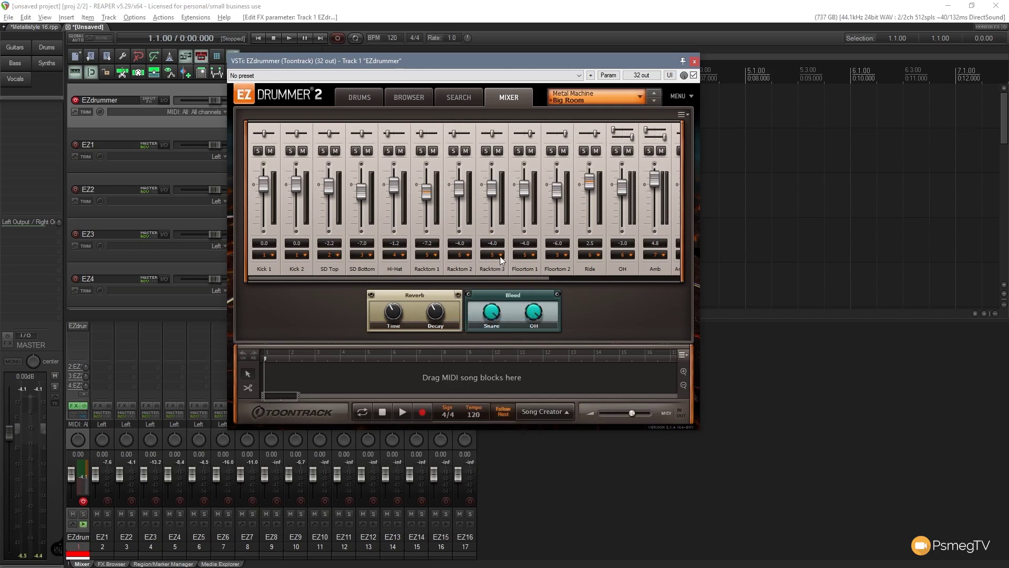
{"action": "left_click", "coordinate": [500, 256]}
{"action": "left_click", "coordinate": [503, 336]}
Mute the Reverb channel, leave One Shot on Output 11, and return to Drums
{"action": "left_click_drag", "start_coordinate": [491, 279], "coordinate": [629, 279]}
{"action": "left_click", "coordinate": [546, 255]}
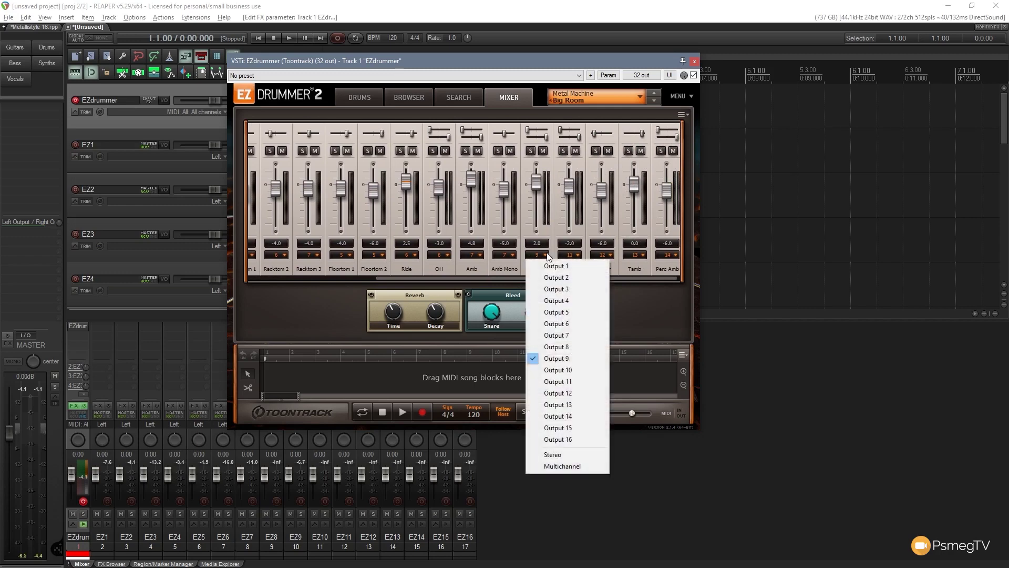
{"action": "left_click", "coordinate": [542, 151]}
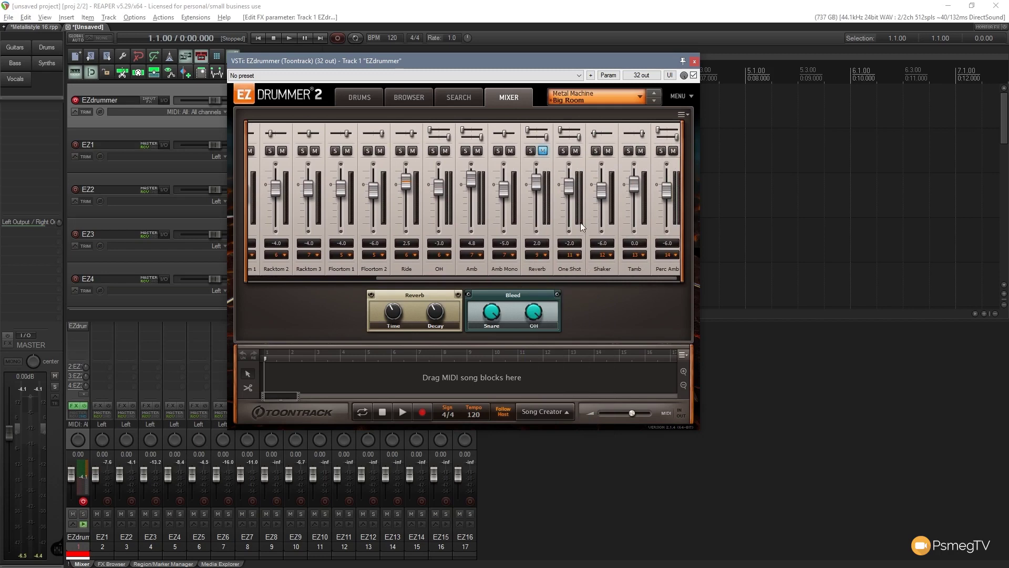
{"action": "left_click", "coordinate": [579, 256]}
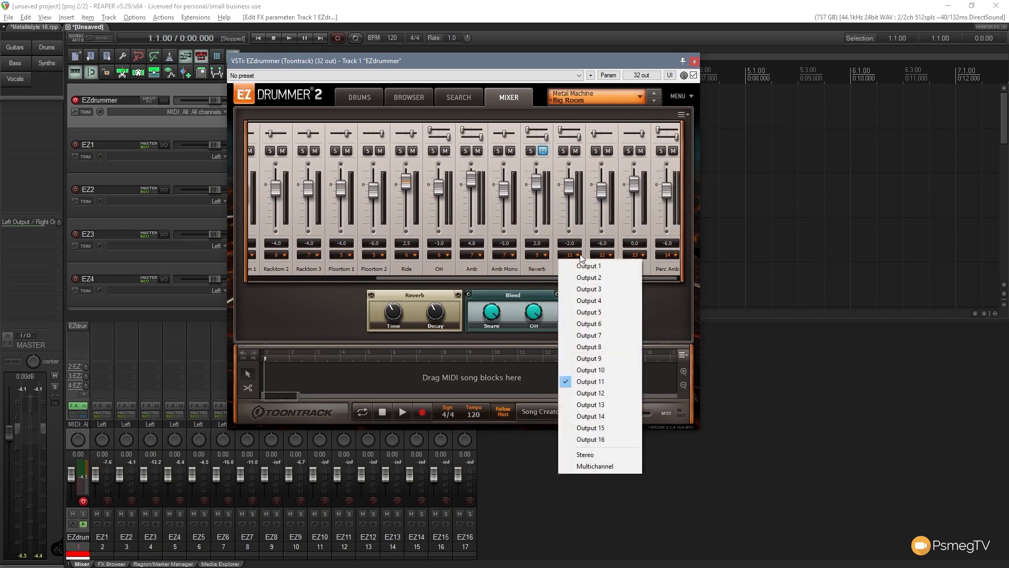
{"action": "left_click", "coordinate": [547, 267]}
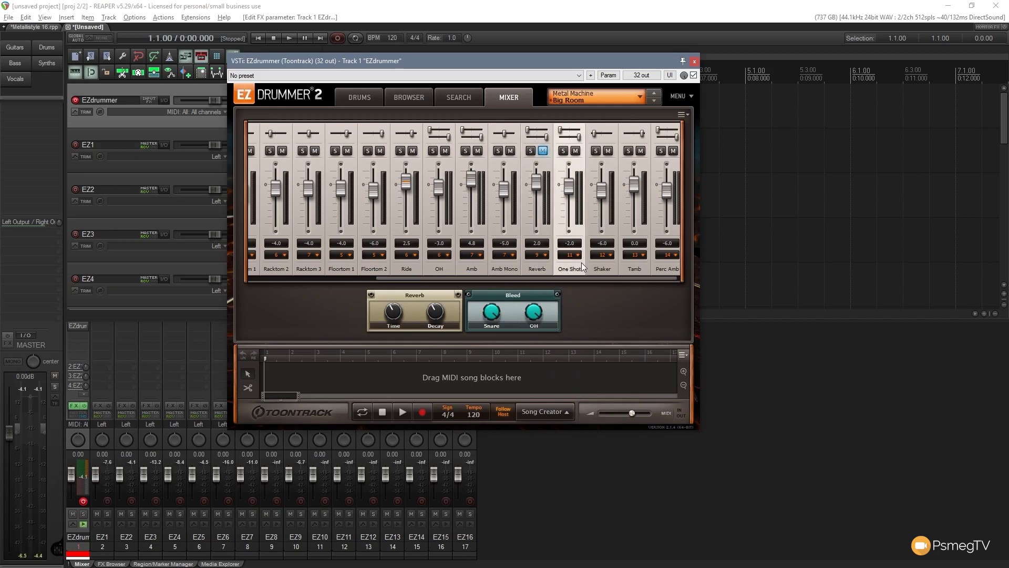
{"action": "left_click_drag", "start_coordinate": [519, 278], "coordinate": [404, 279]}
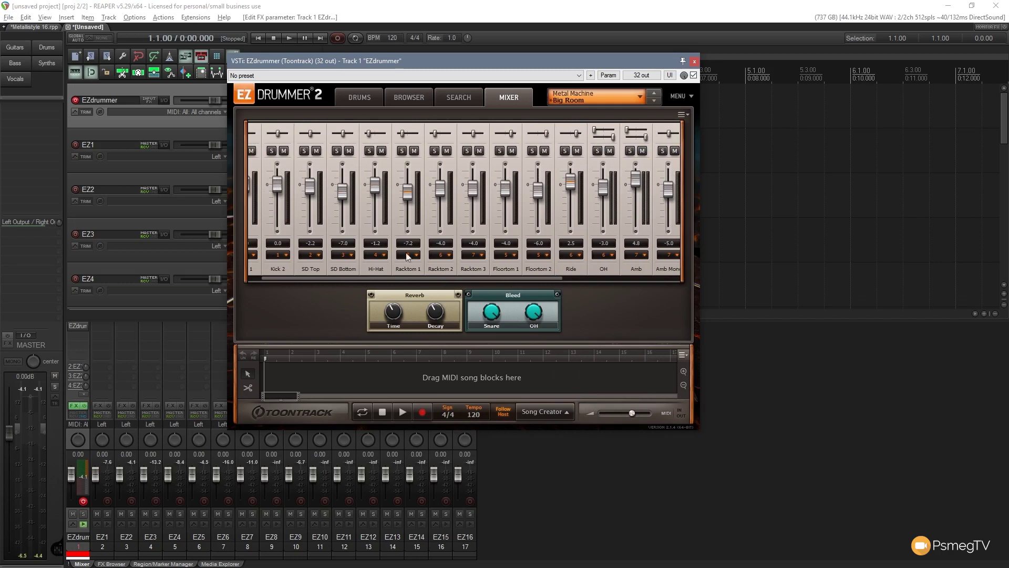
{"action": "left_click", "coordinate": [359, 98]}
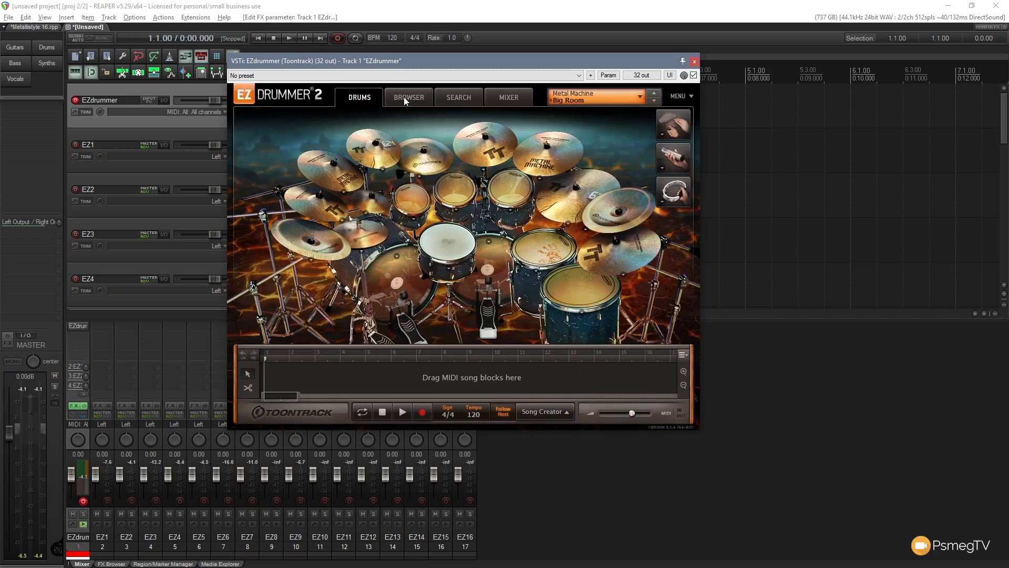
Save the mixer setup through User Presets > Save As, then return to the Drums view
{"action": "left_click", "coordinate": [517, 99]}
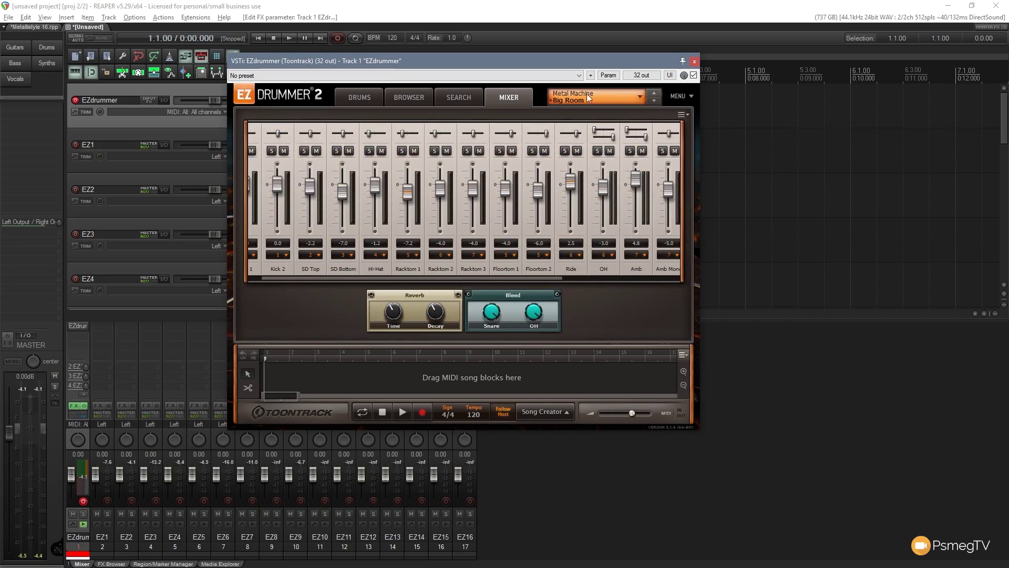
{"action": "left_click", "coordinate": [644, 96]}
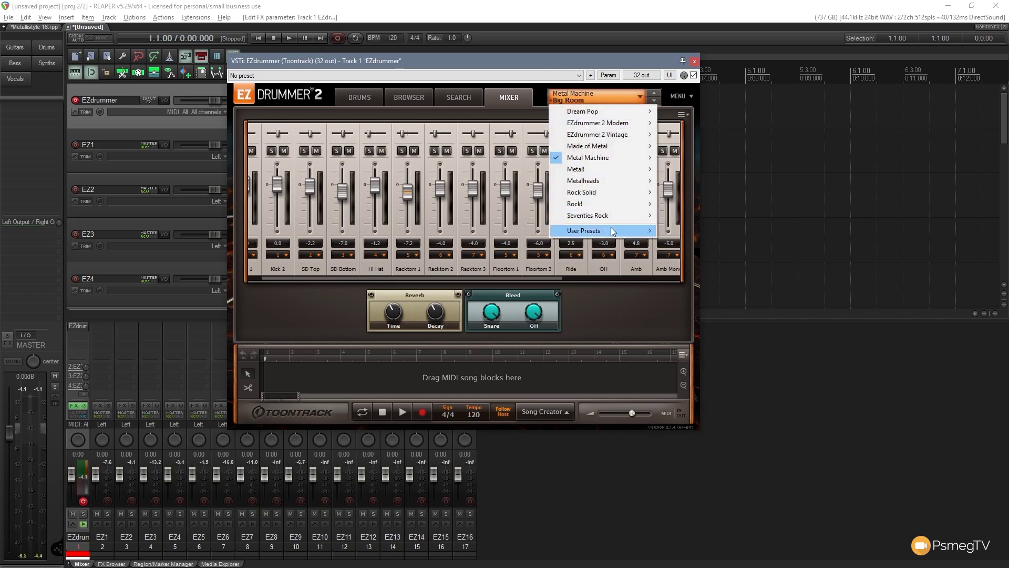
{"action": "mouse_move", "coordinate": [612, 231]}
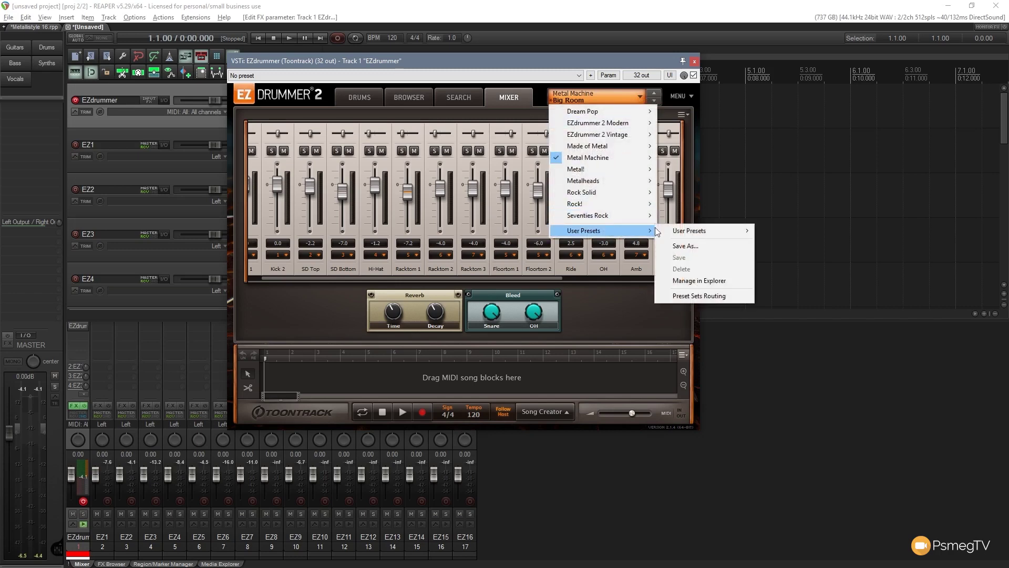
{"action": "left_click", "coordinate": [682, 245]}
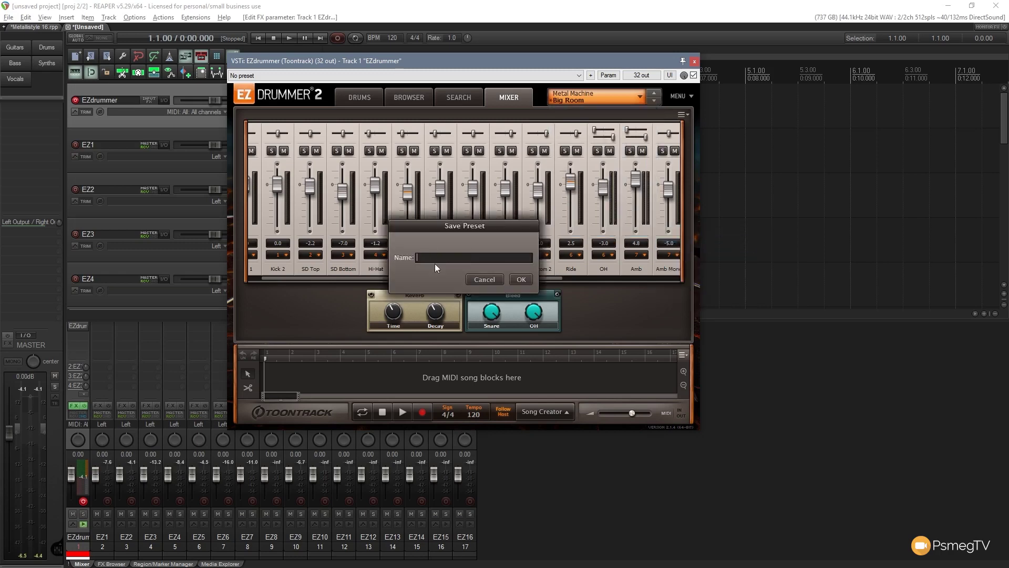
{"action": "left_click", "coordinate": [497, 282]}
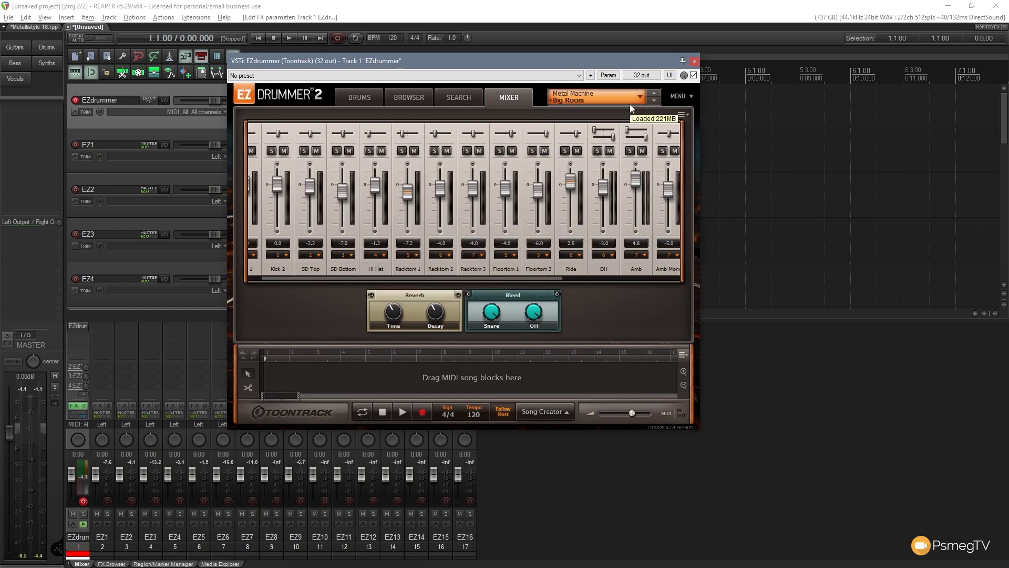
{"action": "left_click", "coordinate": [367, 100]}
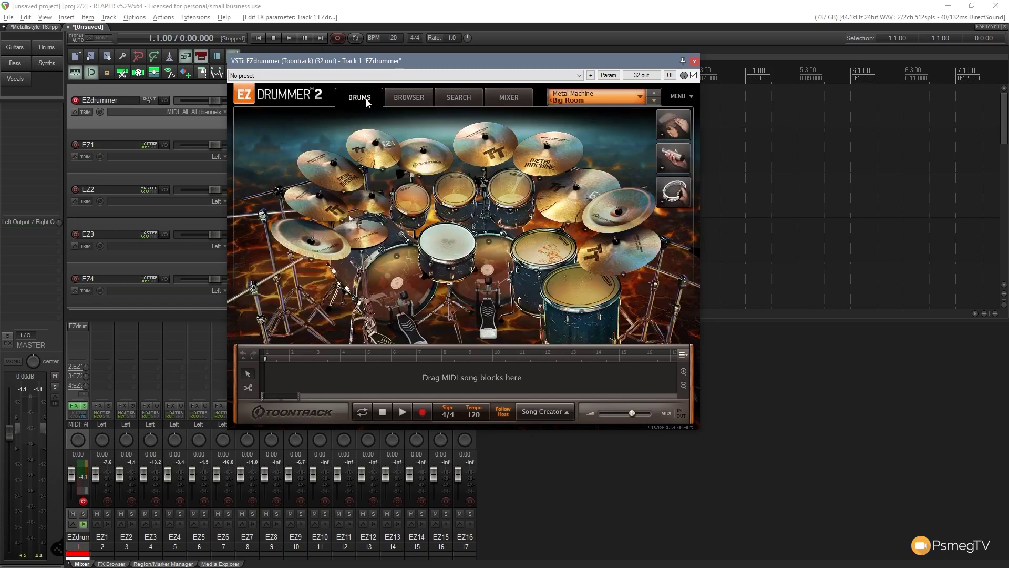